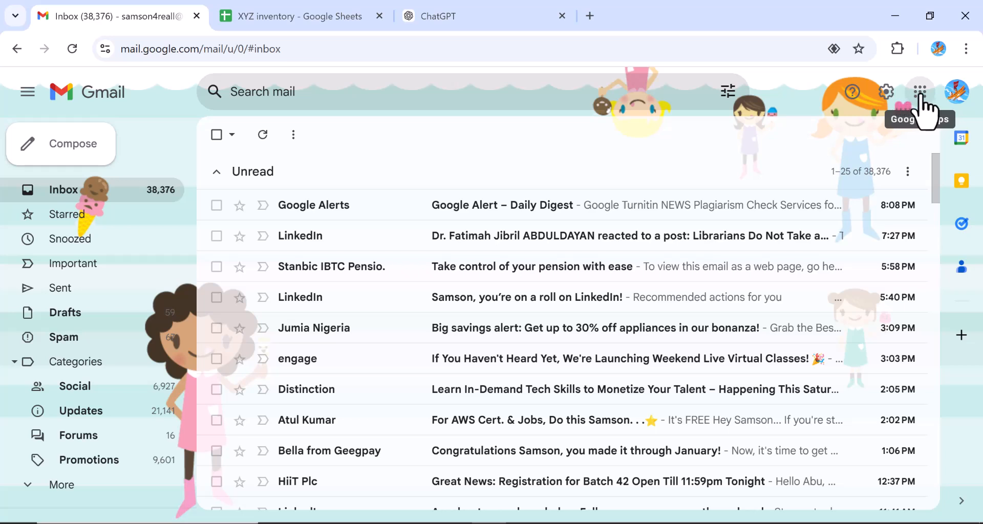
Browse the Google apps list down to Sheets, and switch to the open XYZ inventory spreadsheet.
{"action": "left_click", "coordinate": [920, 98]}
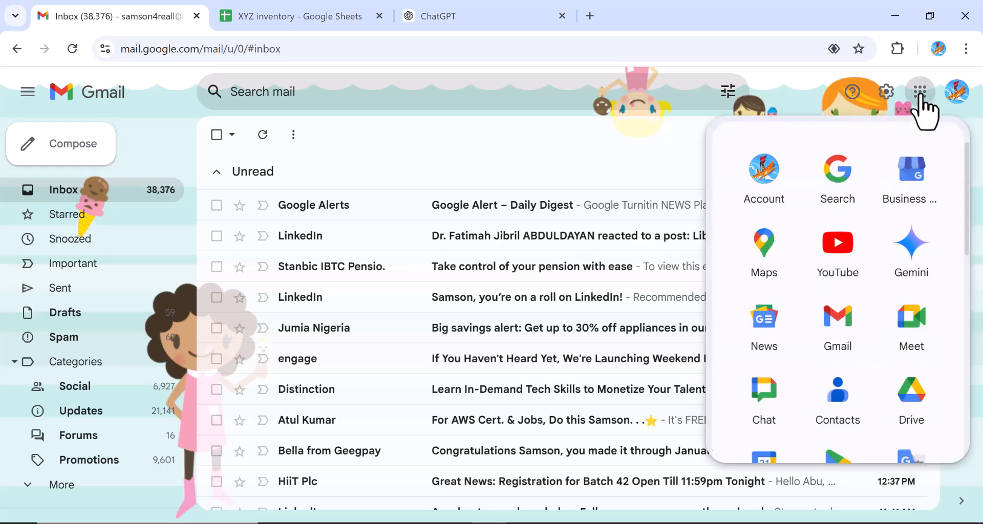
{"action": "left_click_drag", "start_coordinate": [967, 172], "coordinate": [953, 279]}
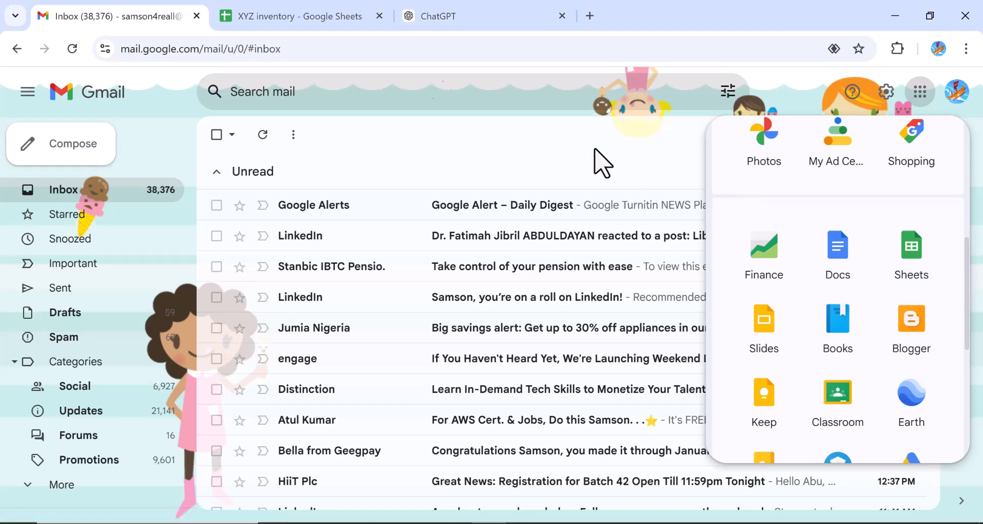
{"action": "left_click", "coordinate": [248, 17]}
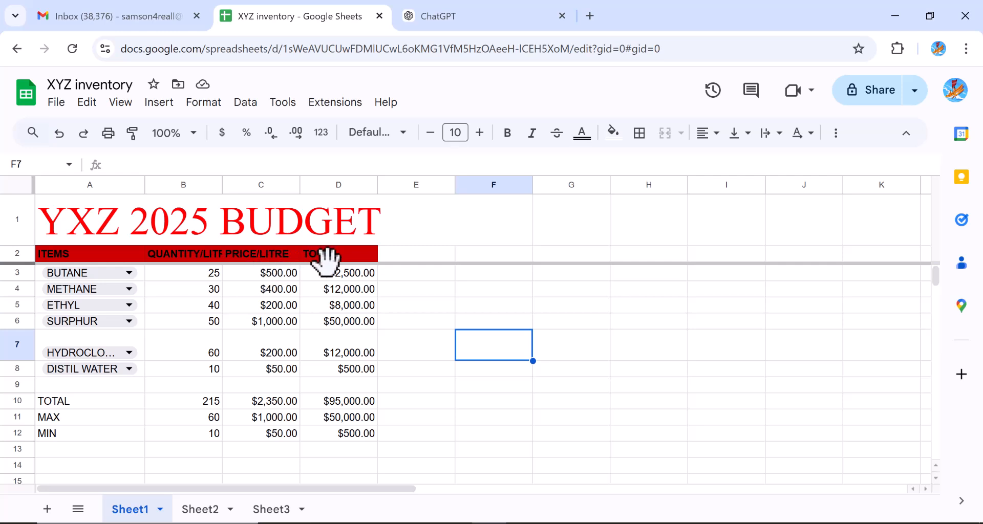
Add the column headings "Selling Price" in E2 and "Profit" in F2.
{"action": "left_click", "coordinate": [385, 260]}
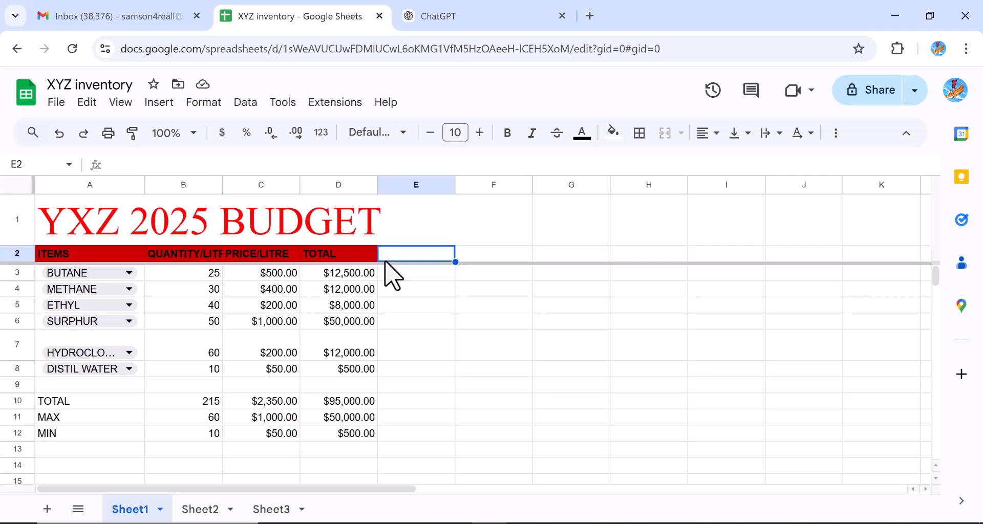
{"action": "type", "text": "Selling Price"}
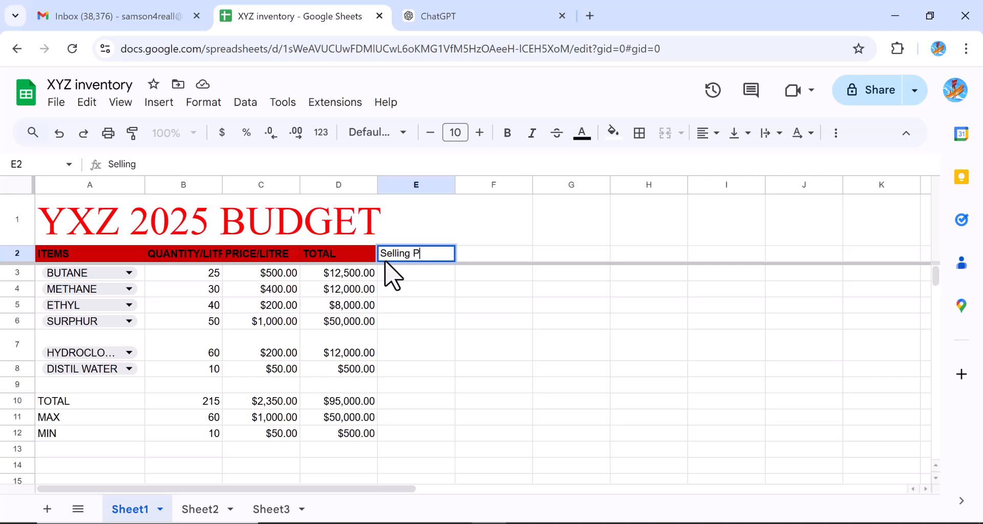
{"action": "left_click", "coordinate": [467, 254]}
{"action": "type", "text": "Profit"}
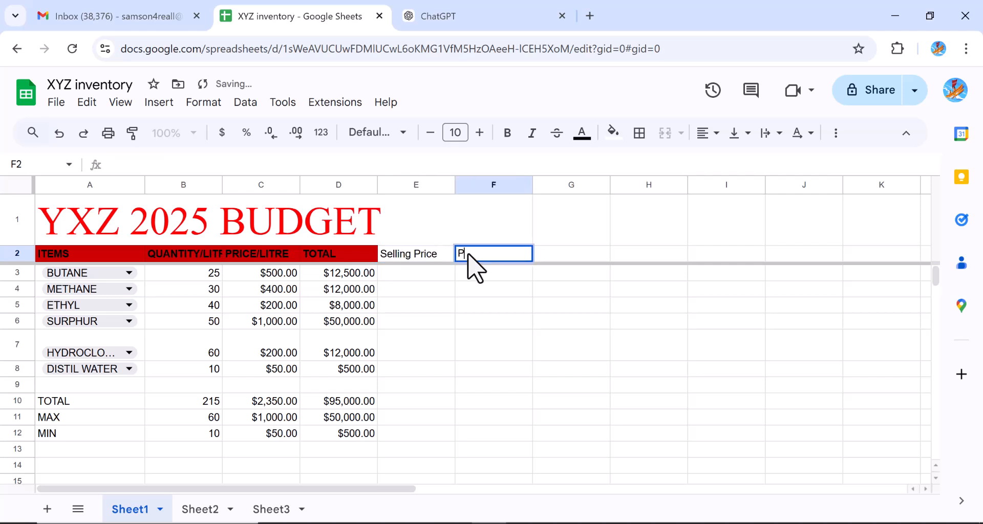
{"action": "left_click", "coordinate": [437, 277]}
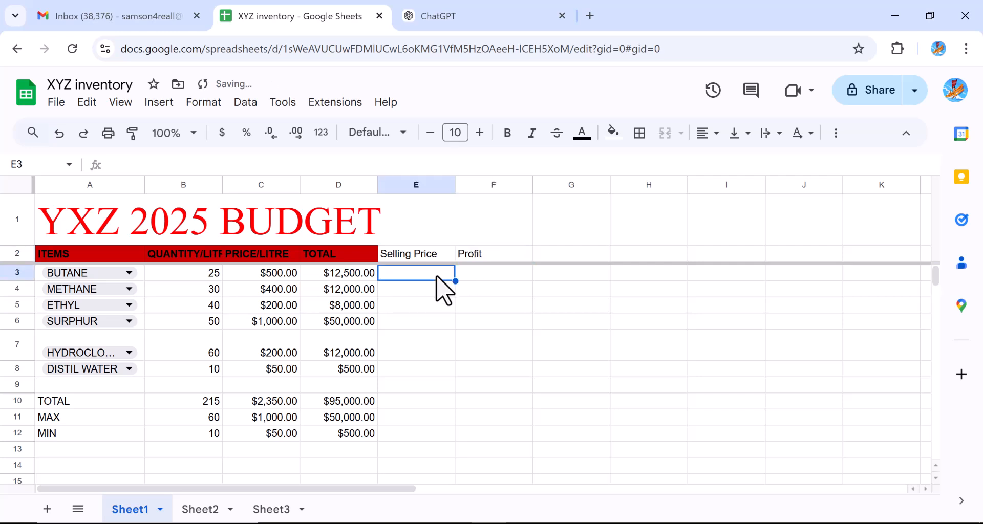
Delete the existing color scale conditional formatting rule from the Profit cells F3:F8.
{"action": "left_click", "coordinate": [491, 276]}
{"action": "left_click_drag", "start_coordinate": [483, 275], "coordinate": [480, 375]}
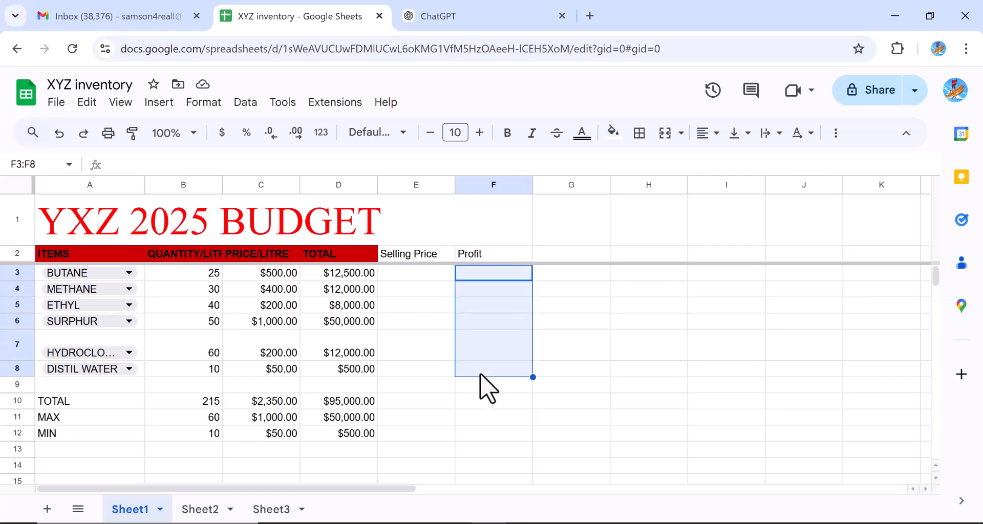
{"action": "left_click", "coordinate": [210, 114]}
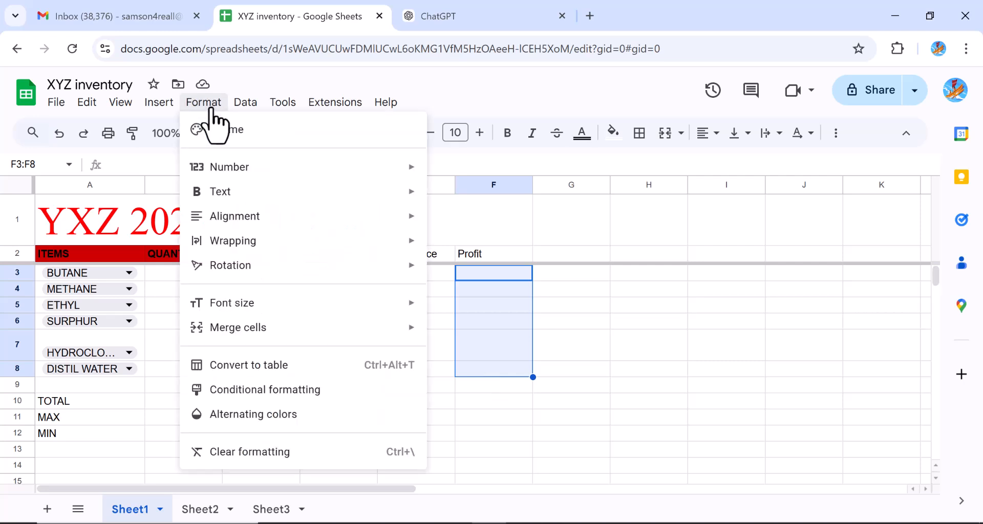
{"action": "left_click", "coordinate": [276, 392]}
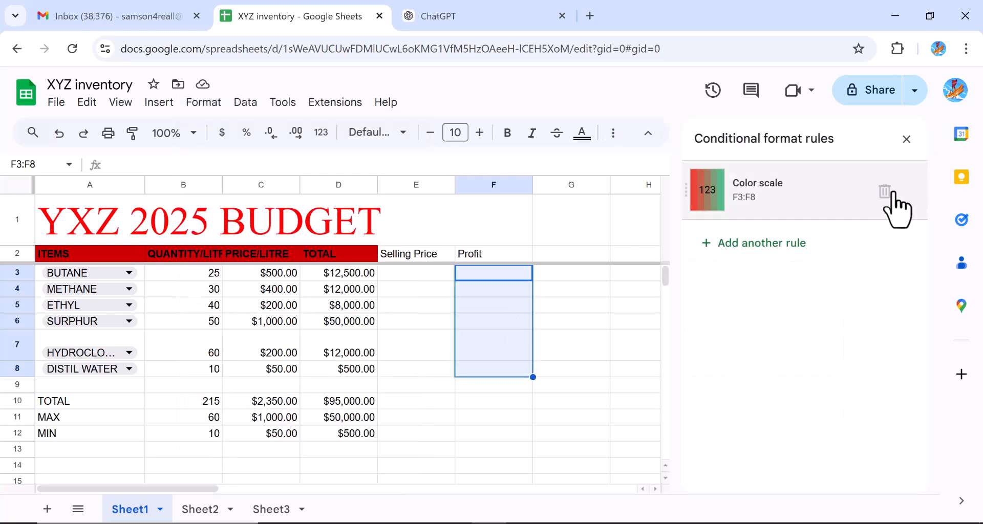
{"action": "left_click", "coordinate": [885, 192]}
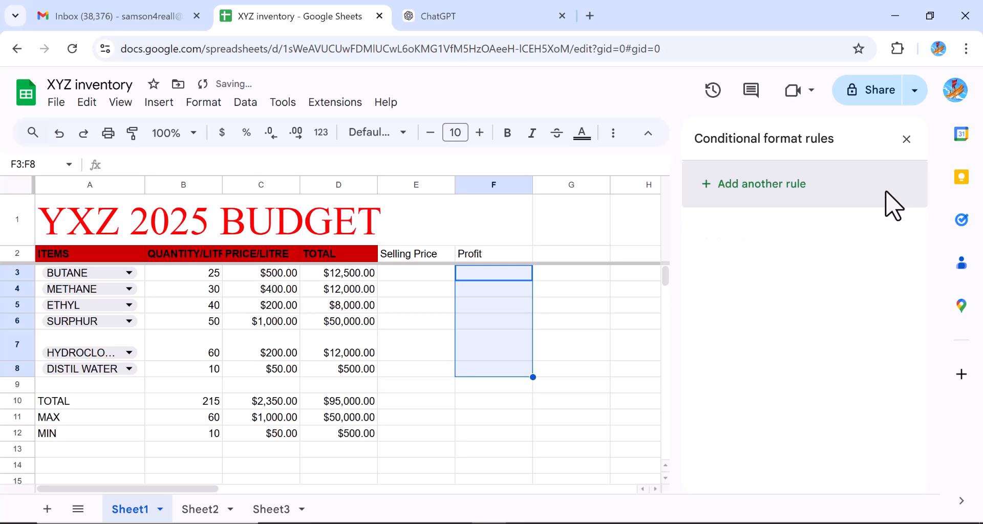
Add a color scale conditional formatting rule to F3:F8 with a yellow minpoint at the min value.
{"action": "left_click", "coordinate": [784, 207]}
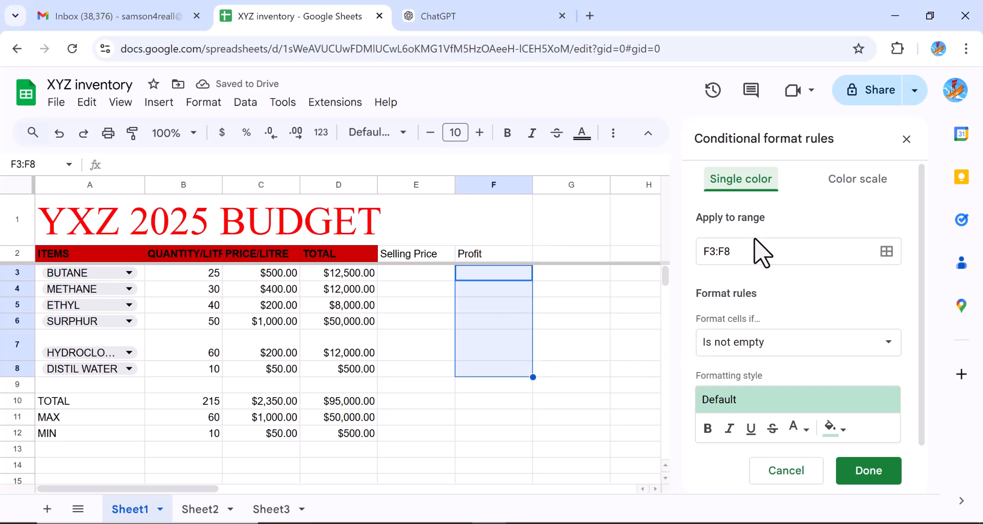
{"action": "left_click", "coordinate": [846, 180]}
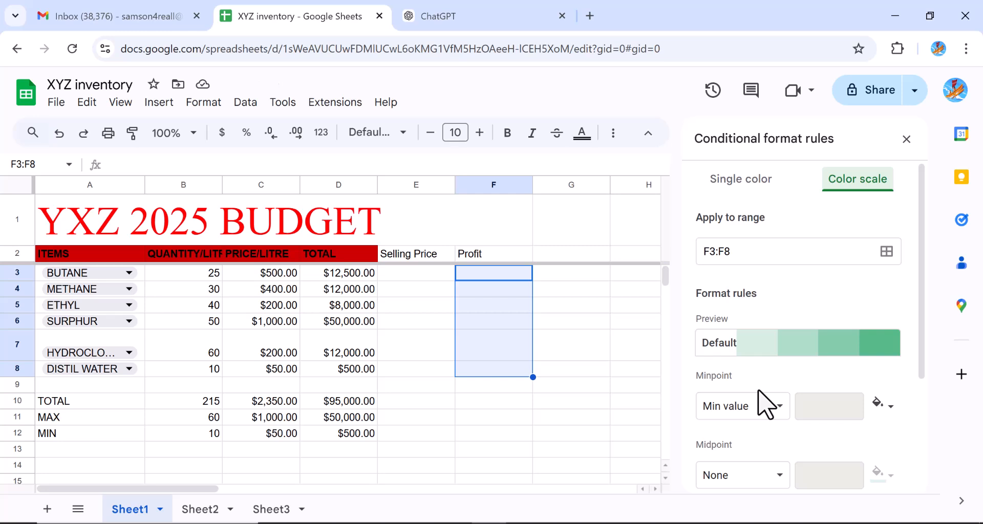
{"action": "left_click", "coordinate": [891, 408]}
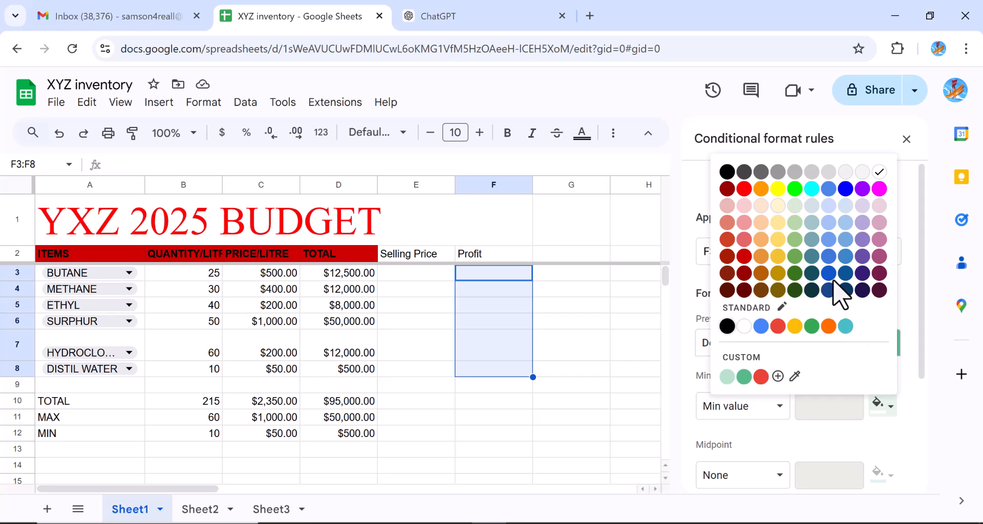
{"action": "left_click", "coordinate": [777, 190]}
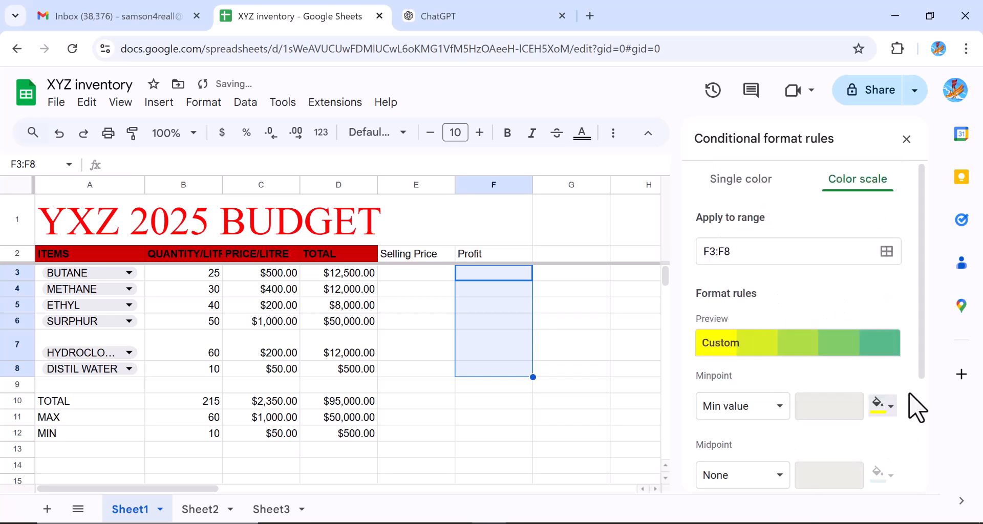
{"action": "left_click_drag", "start_coordinate": [920, 370], "coordinate": [917, 469]}
{"action": "left_click", "coordinate": [873, 451]}
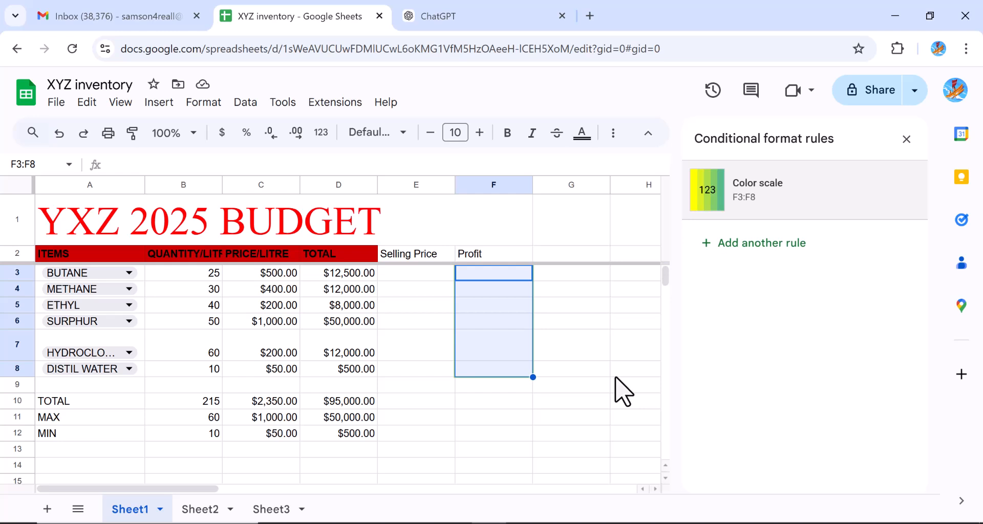
Format the Selling Price cells E3:E8 and the Profit cells F3:F8 as currency.
{"action": "left_click", "coordinate": [418, 271]}
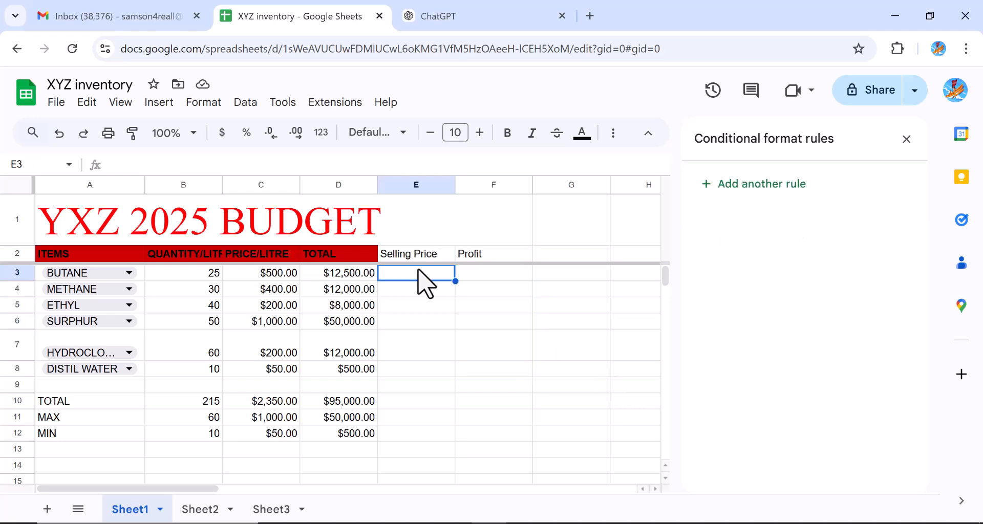
{"action": "left_click_drag", "start_coordinate": [418, 270], "coordinate": [413, 375]}
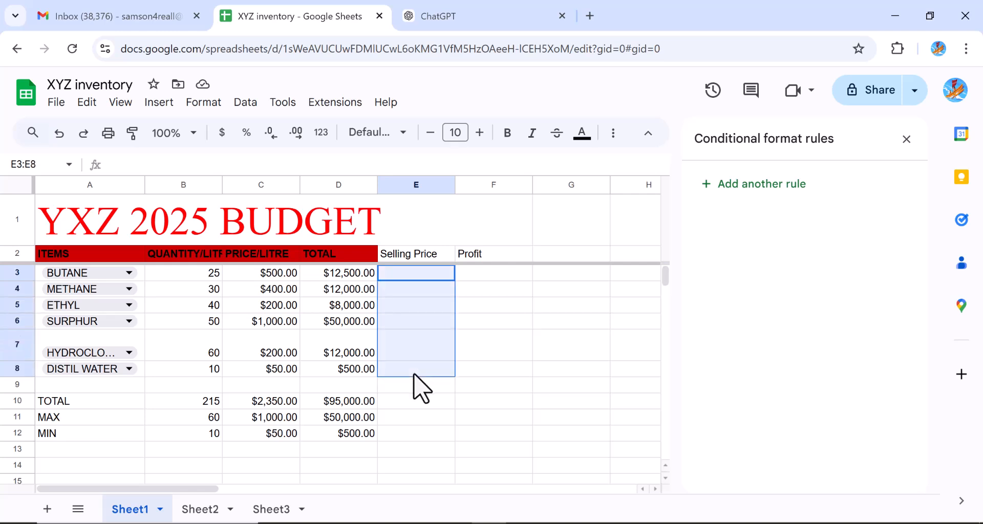
{"action": "left_click", "coordinate": [225, 135]}
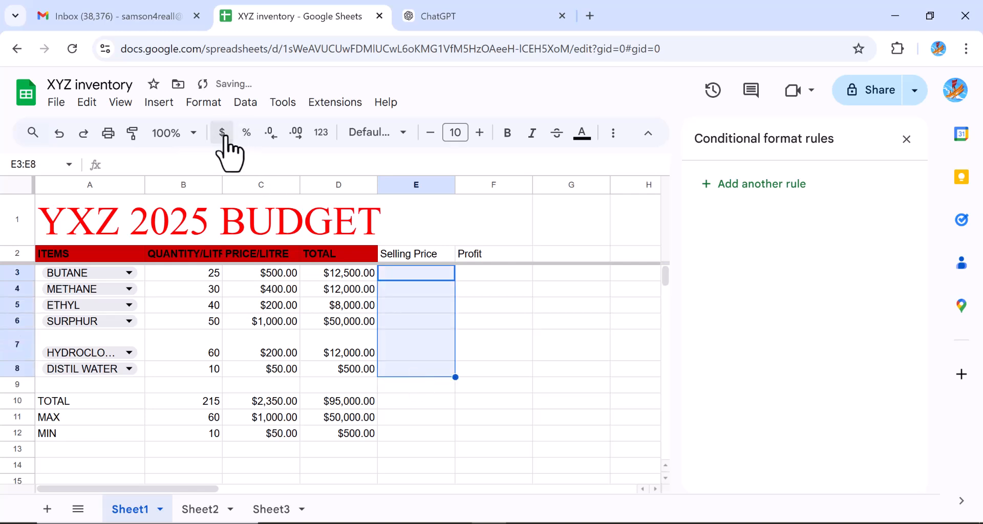
{"action": "left_click", "coordinate": [495, 279]}
{"action": "left_click_drag", "start_coordinate": [494, 280], "coordinate": [496, 380]}
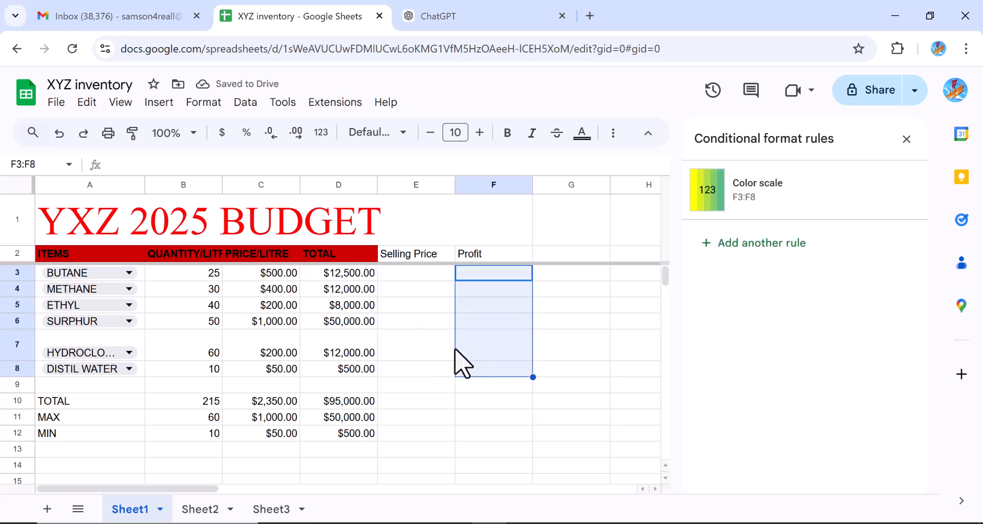
{"action": "left_click", "coordinate": [224, 139]}
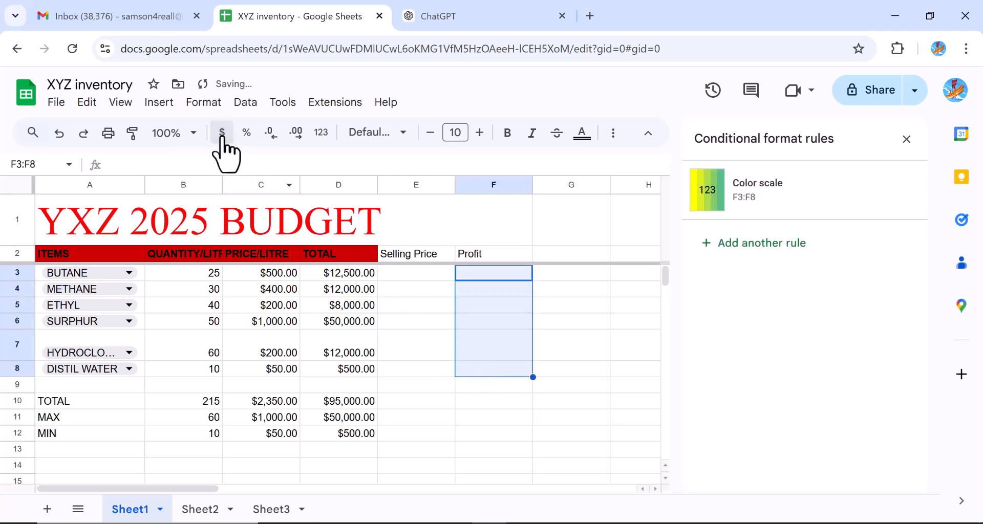
Enter selling prices of 500 for butane in E3 and 400 for methane in E4.
{"action": "left_click", "coordinate": [406, 279]}
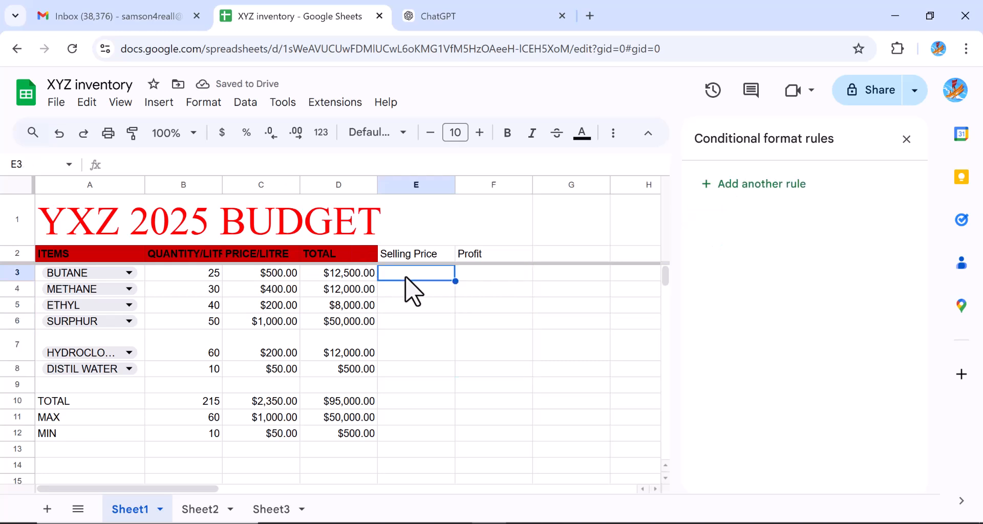
{"action": "type", "text": "500"}
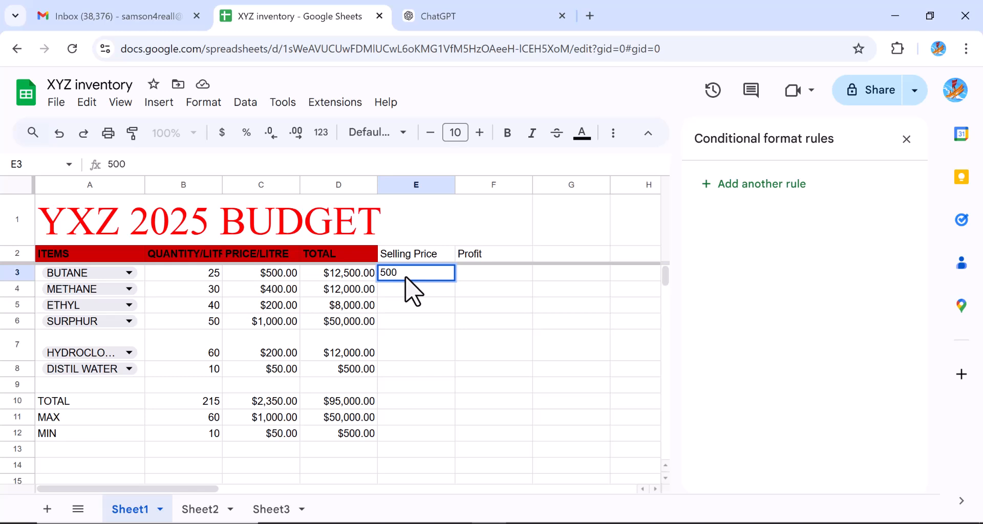
{"action": "key", "text": "Return"}
{"action": "type", "text": "400"}
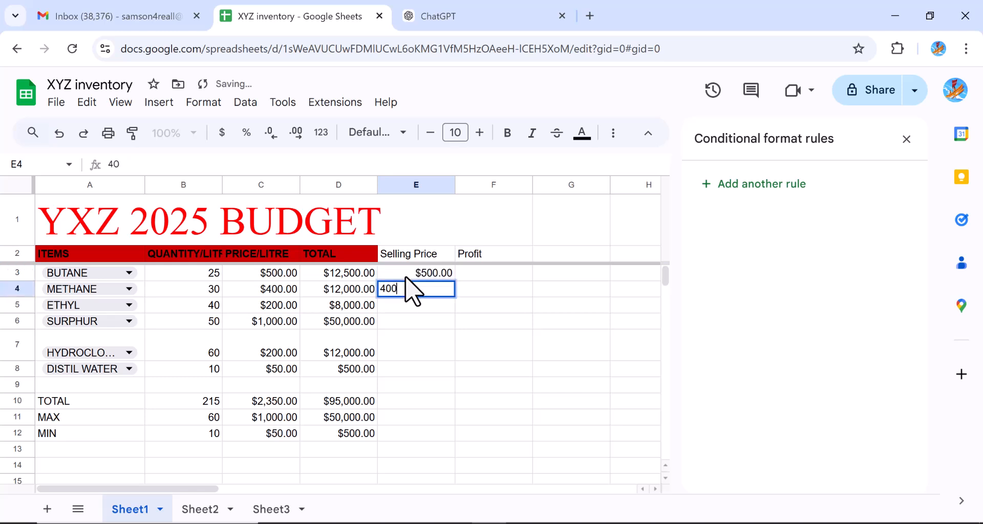
{"action": "key", "text": "Return"}
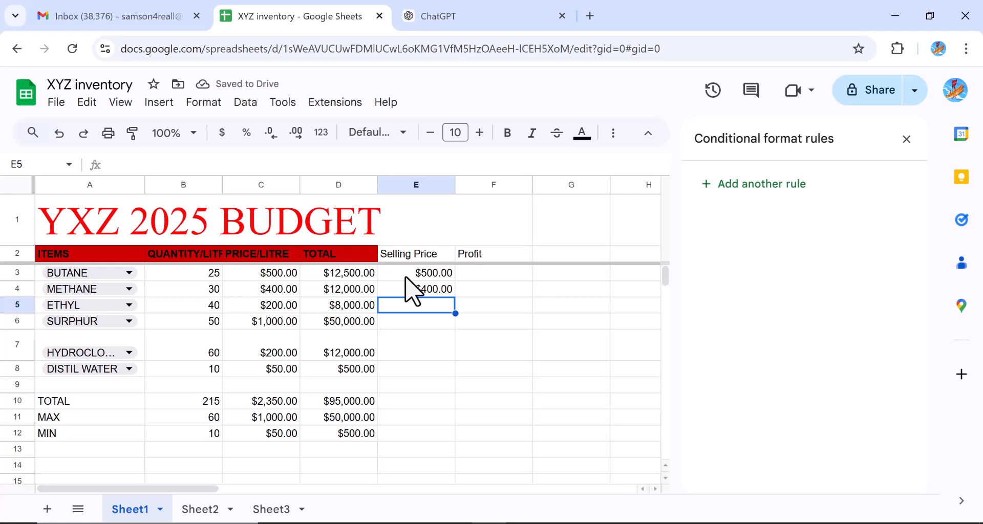
Change the selling price of methane in E4 to 500.
{"action": "key", "text": "Up"}
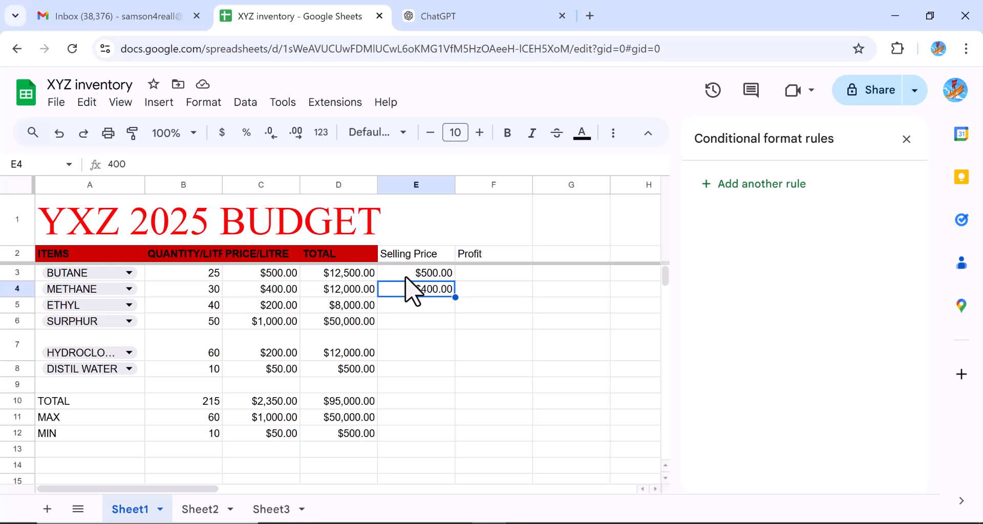
{"action": "type", "text": "500"}
{"action": "key", "text": "Return"}
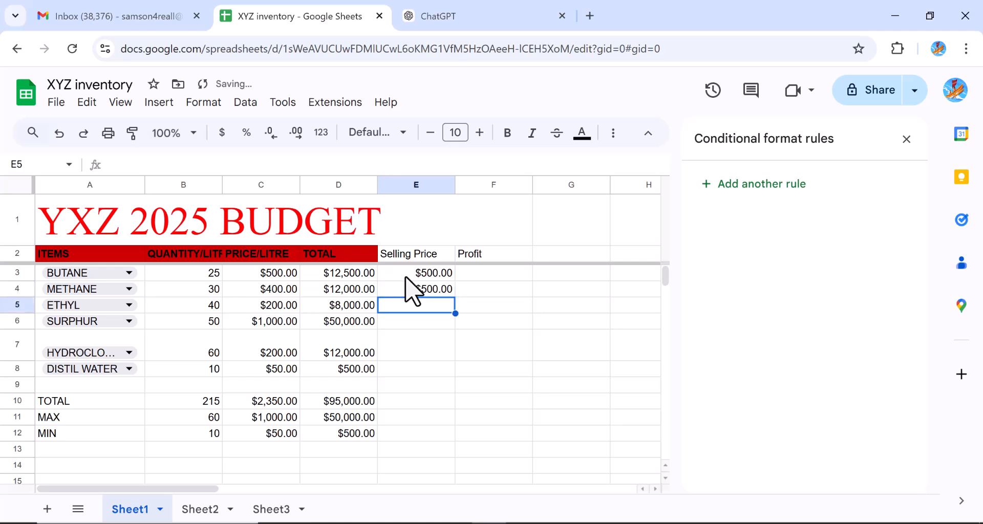
Fill in the remaining selling prices: 250 in E5, 1200 in E6, 230 in E7 and 100 in E8.
{"action": "type", "text": "250"}
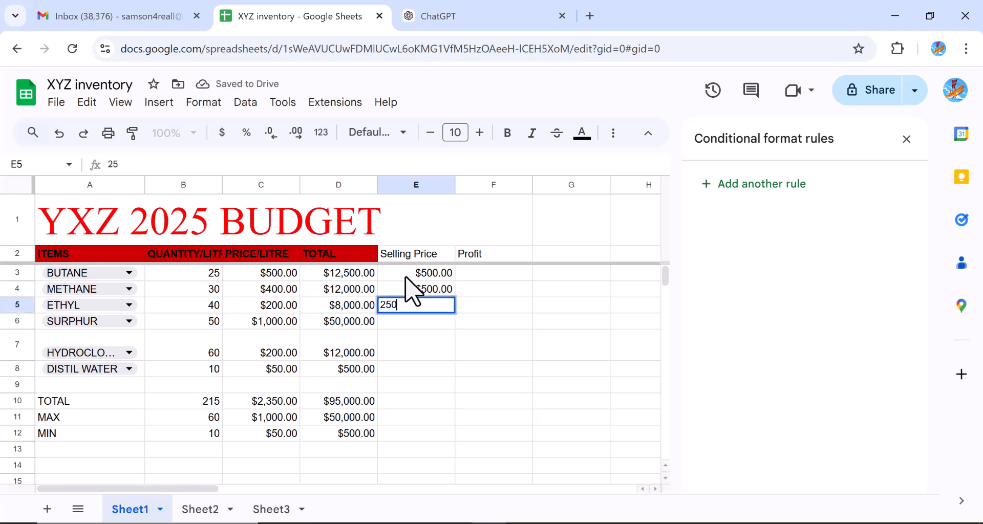
{"action": "key", "text": "Return"}
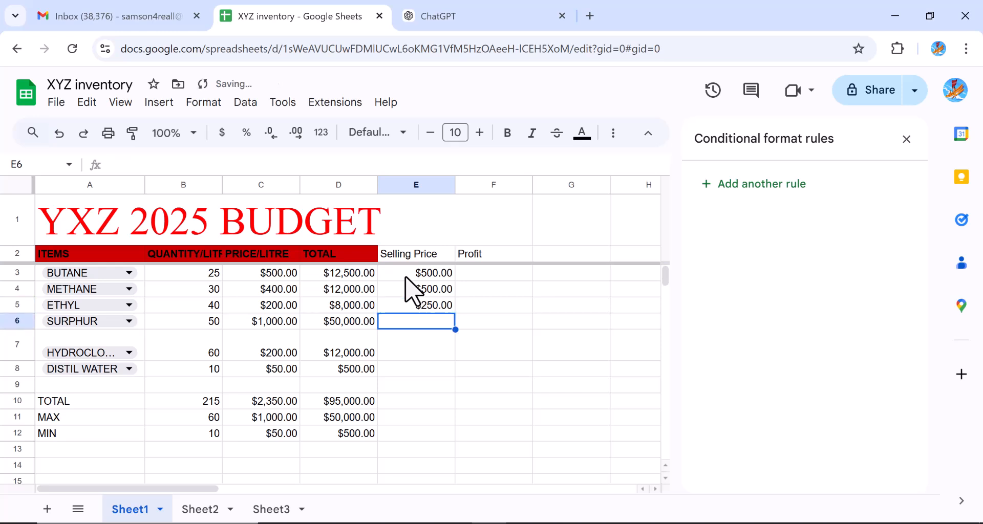
{"action": "type", "text": "1200"}
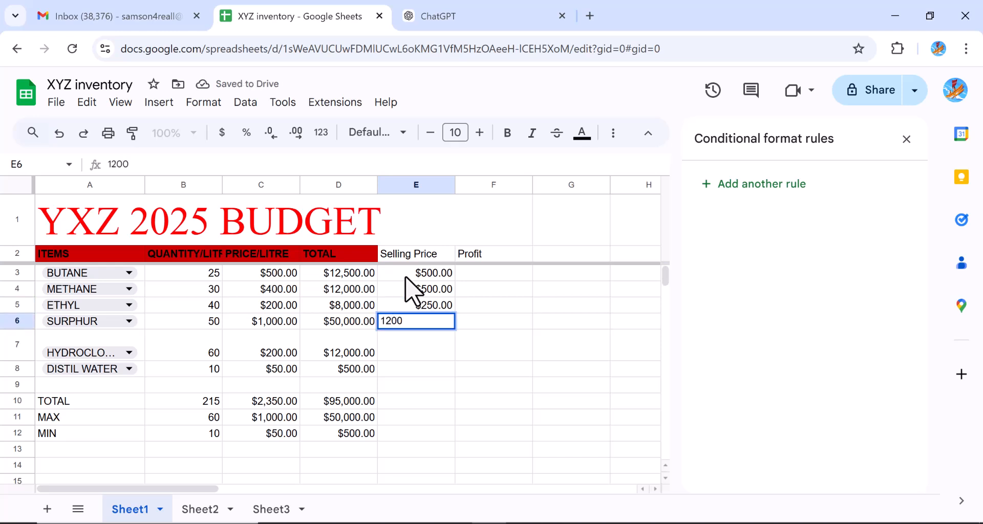
{"action": "key", "text": "Return"}
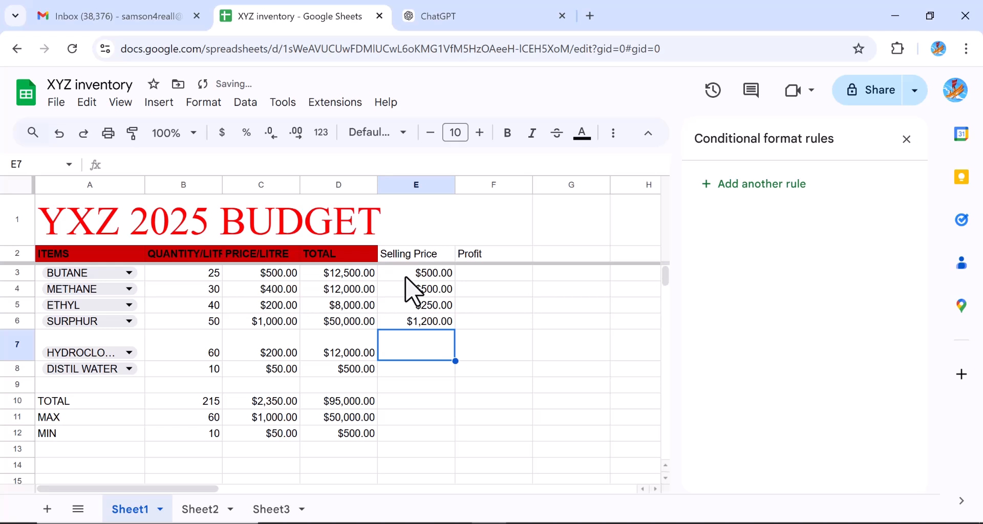
{"action": "type", "text": "2"}
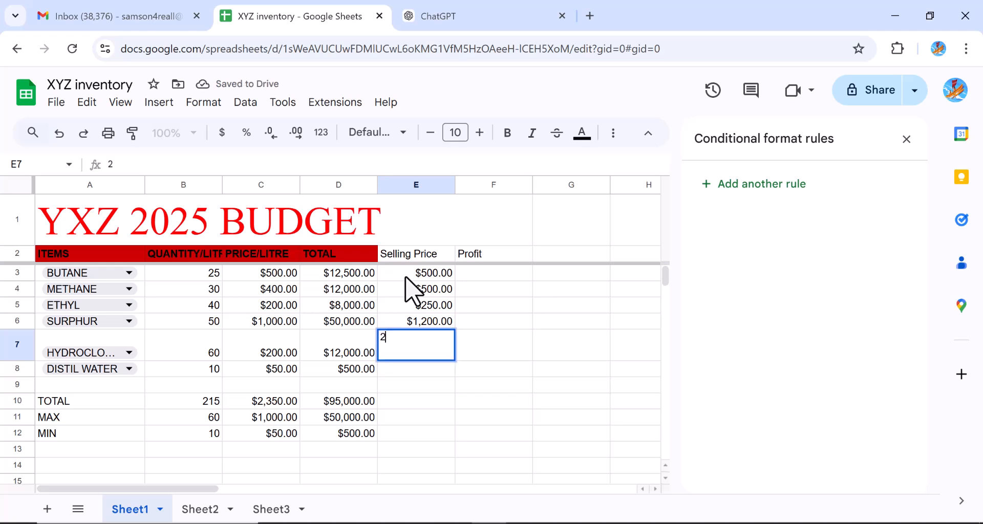
{"action": "type", "text": "30"}
{"action": "key", "text": "Return"}
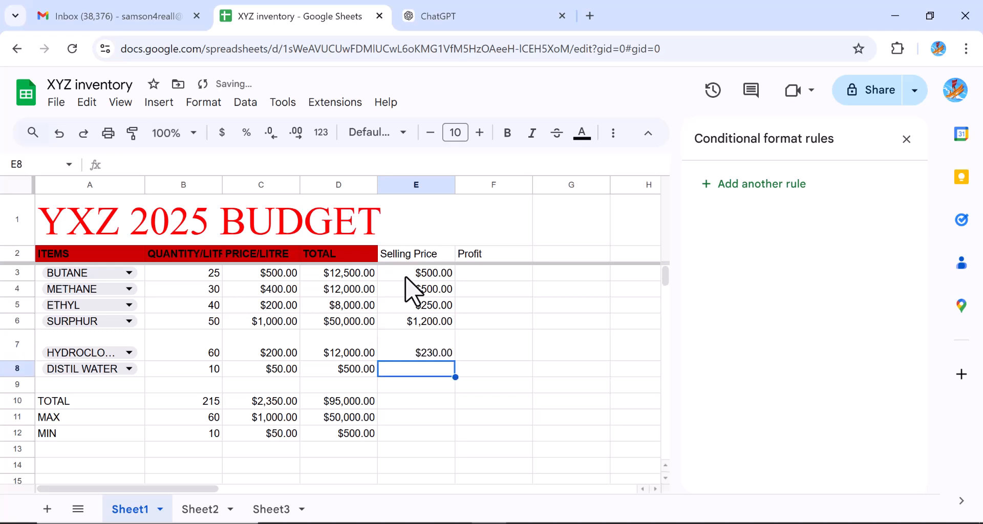
{"action": "type", "text": "100"}
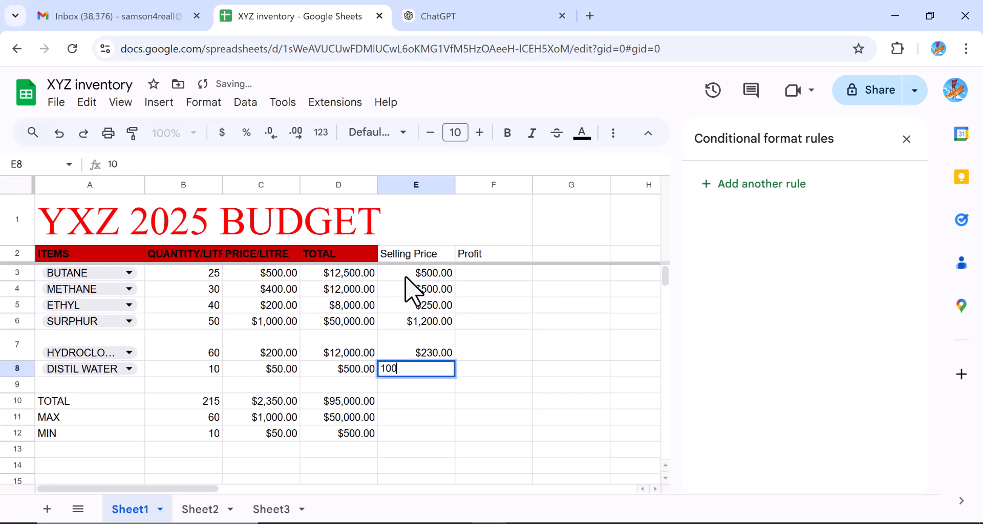
{"action": "key", "text": "Return"}
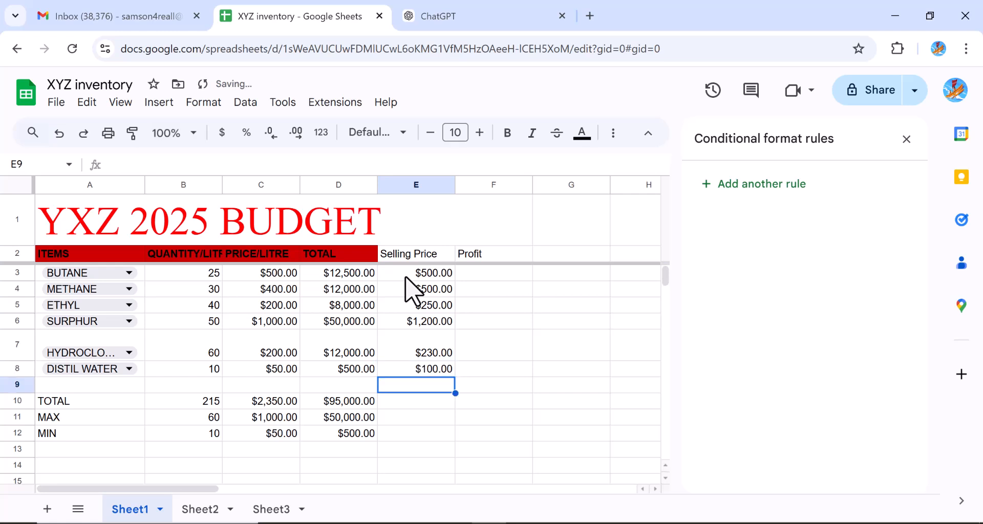
Calculate butane's profit in F3 with the formula =E3-C3 and fill it down through F8.
{"action": "left_click", "coordinate": [474, 273]}
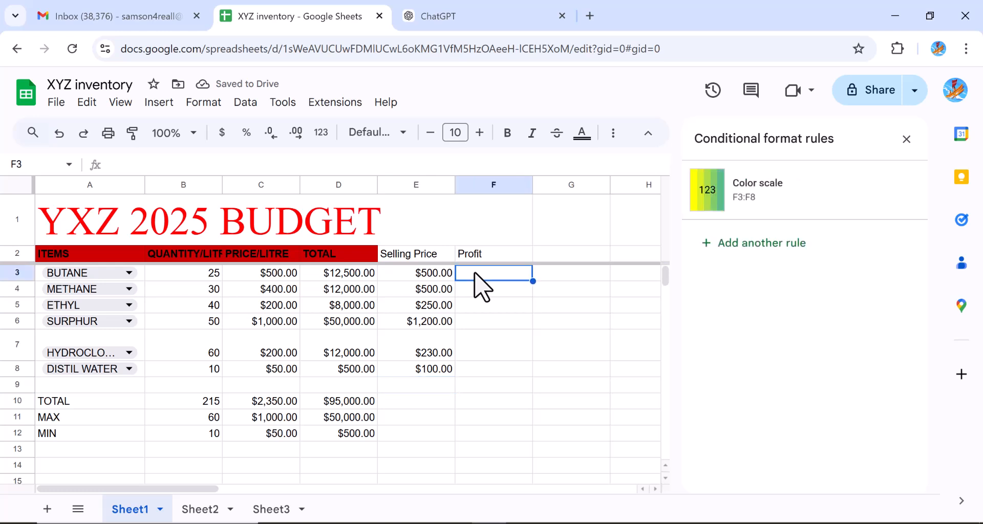
{"action": "type", "text": "="}
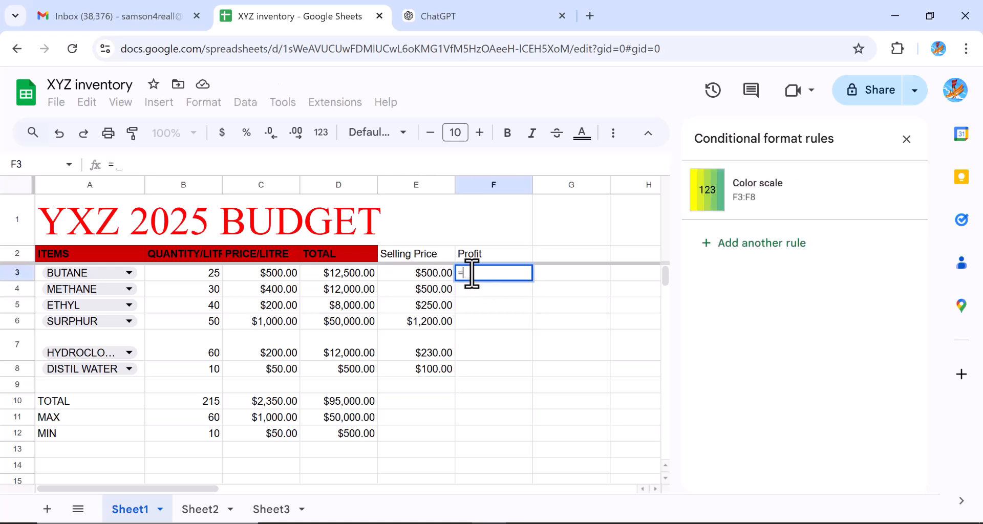
{"action": "left_click", "coordinate": [429, 275]}
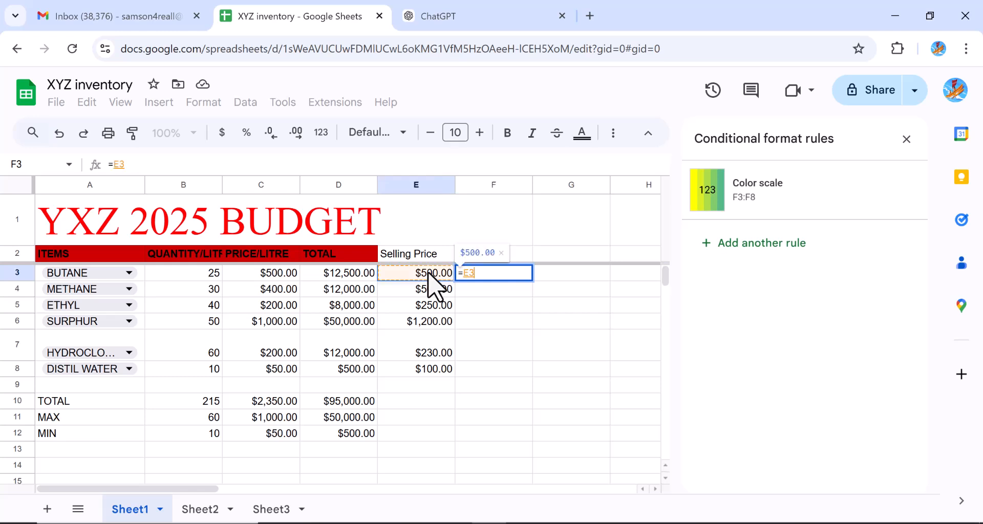
{"action": "type", "text": "-"}
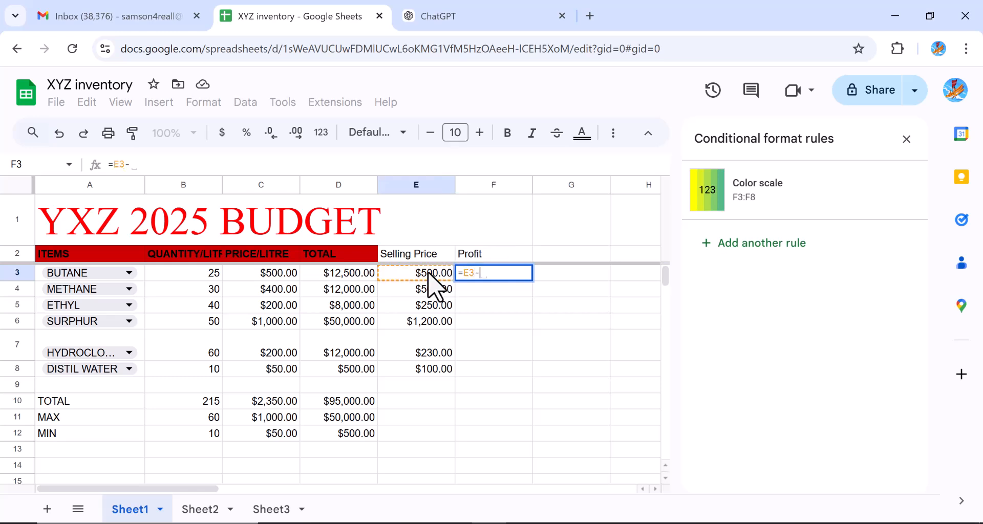
{"action": "left_click", "coordinate": [254, 271]}
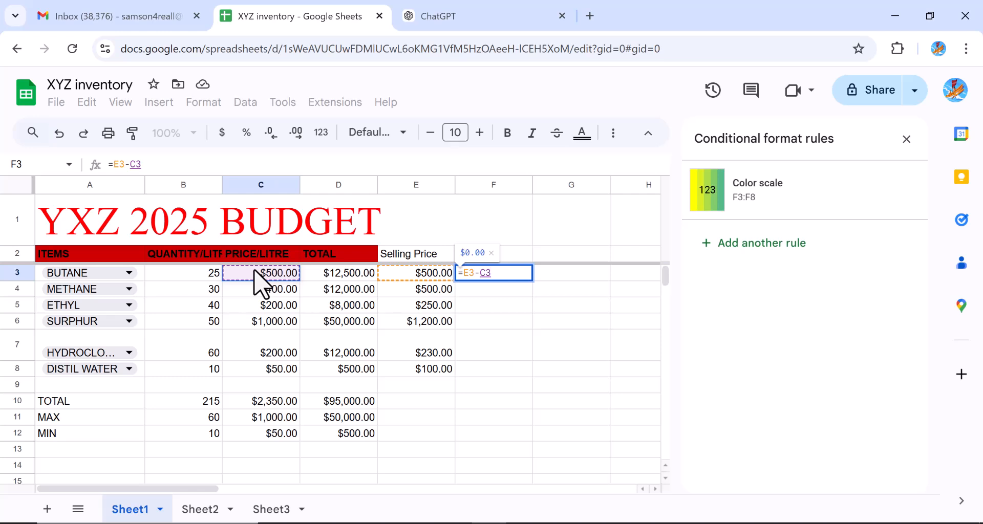
{"action": "key", "text": "Return"}
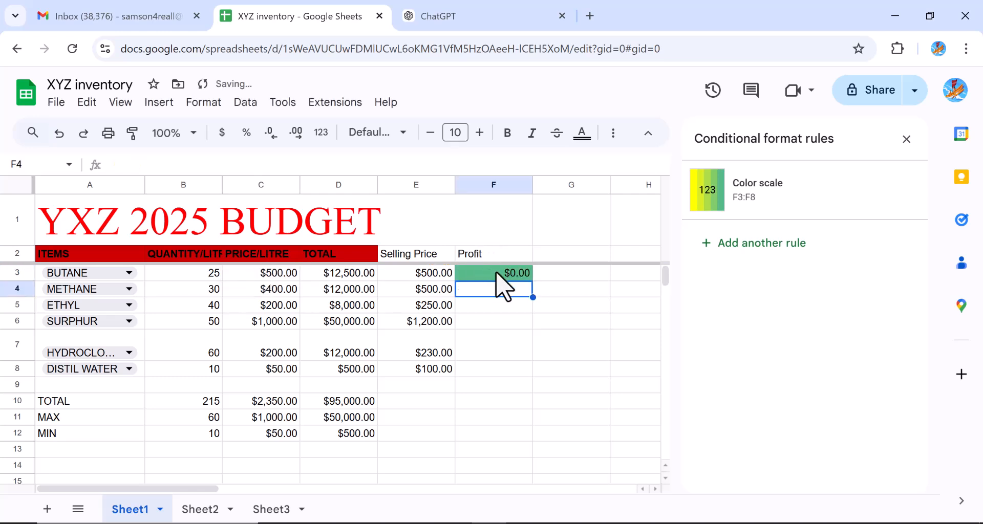
{"action": "left_click", "coordinate": [513, 275]}
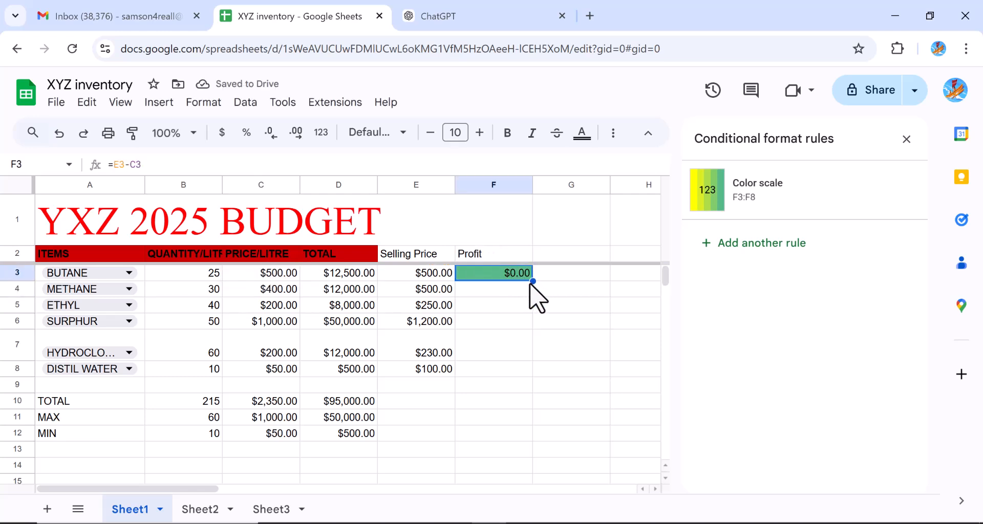
{"action": "left_click_drag", "start_coordinate": [533, 281], "coordinate": [517, 370]}
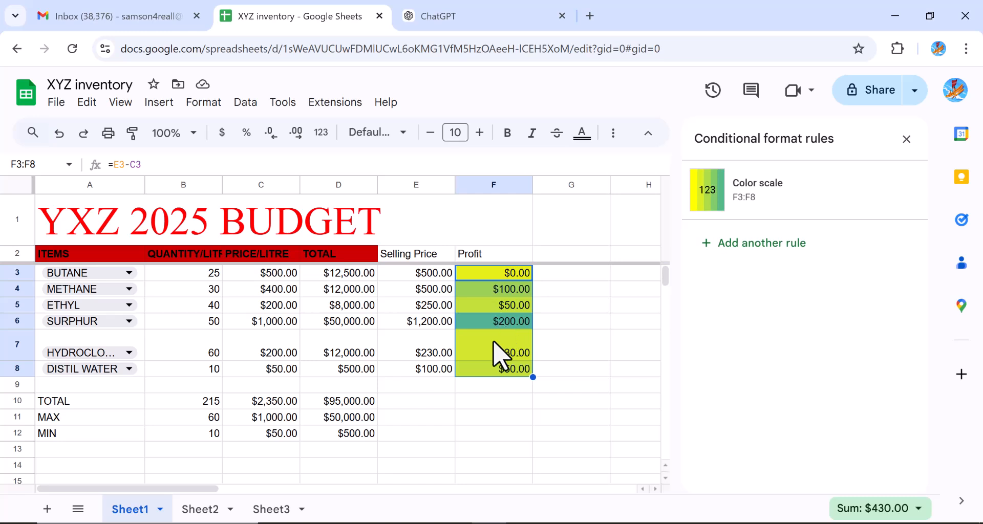
Remove both existing conditional format rules from the Selling Price total cell E10.
{"action": "left_click", "coordinate": [427, 402]}
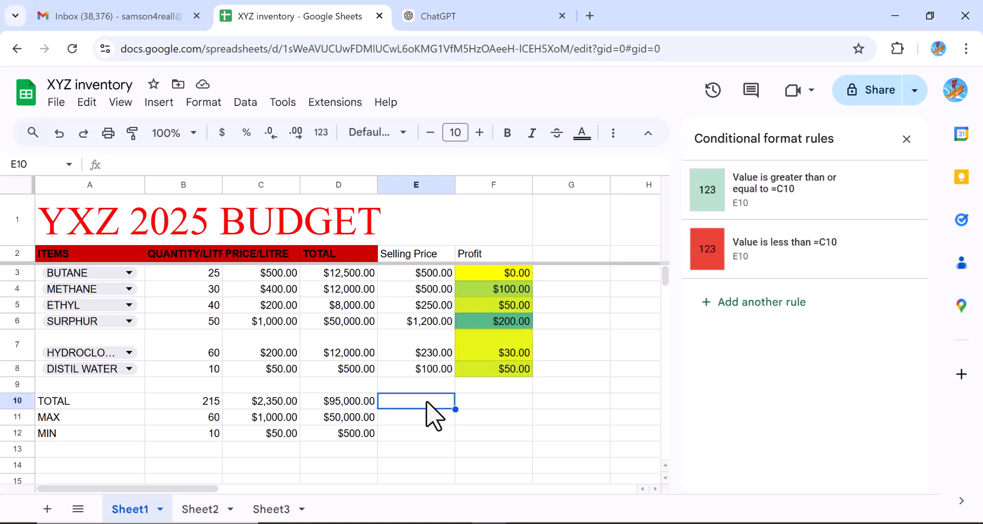
{"action": "left_click", "coordinate": [886, 193]}
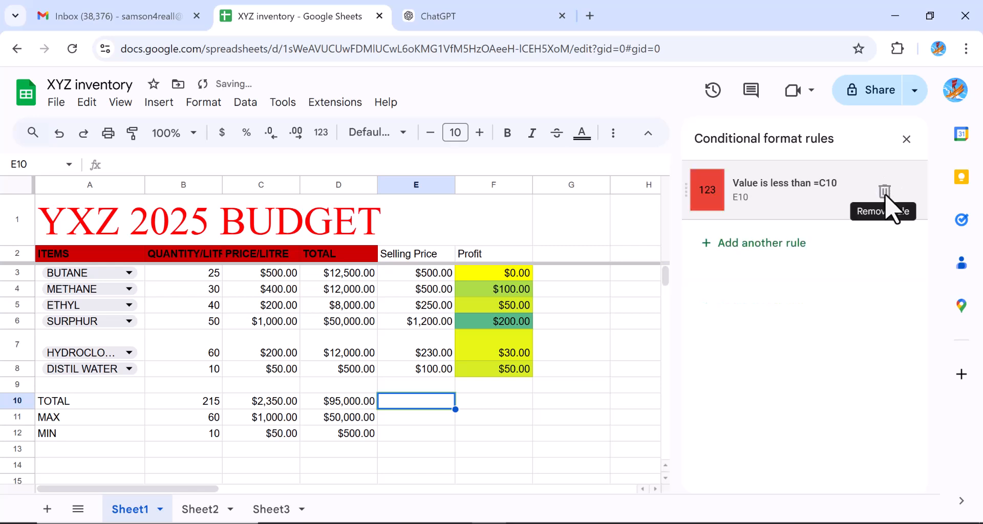
{"action": "left_click", "coordinate": [885, 194]}
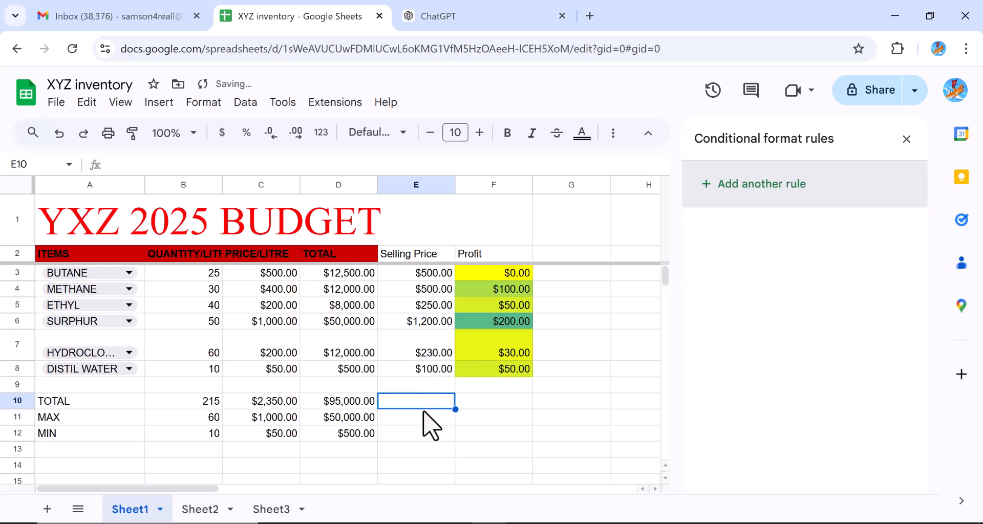
{"action": "left_click", "coordinate": [906, 138]}
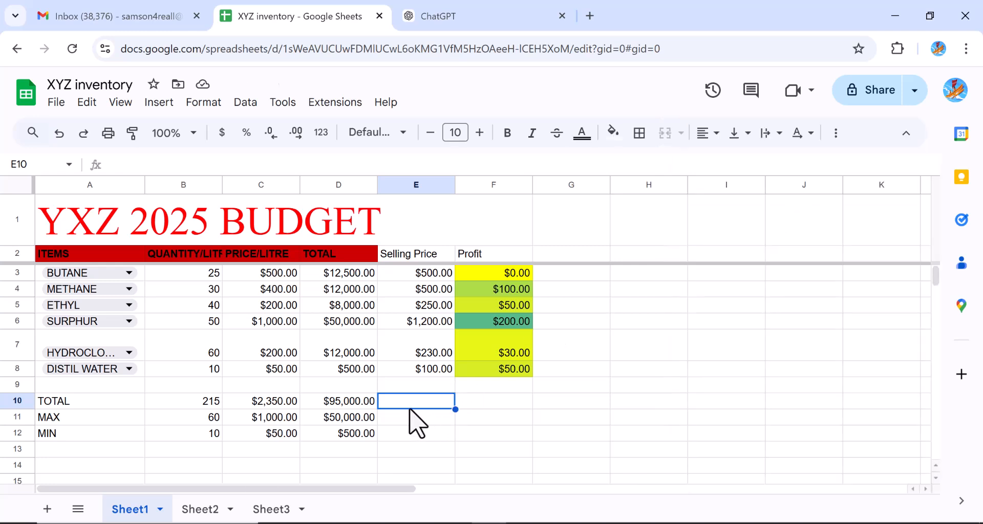
Add a conditional format rule to E10 that applies the default green style when the value is greater than =c10.
{"action": "left_click", "coordinate": [211, 105]}
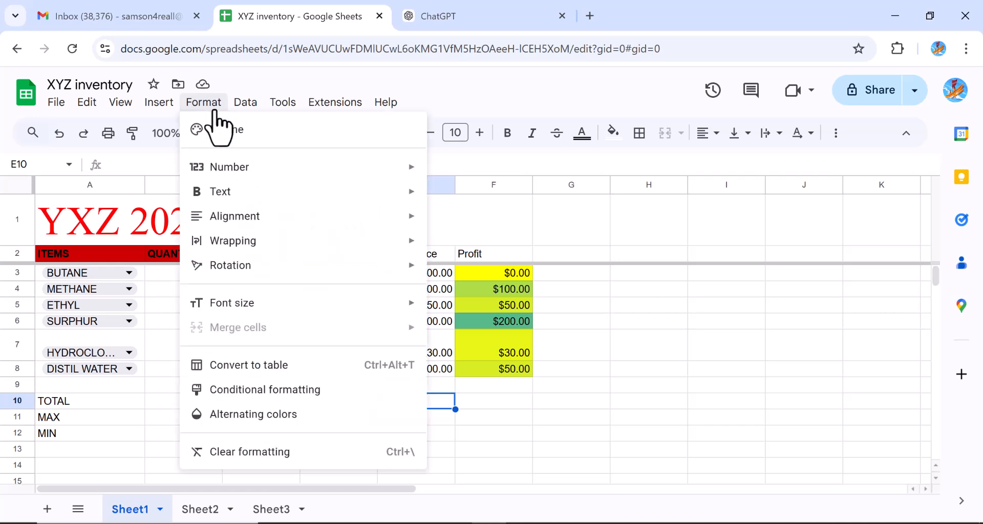
{"action": "left_click", "coordinate": [265, 392]}
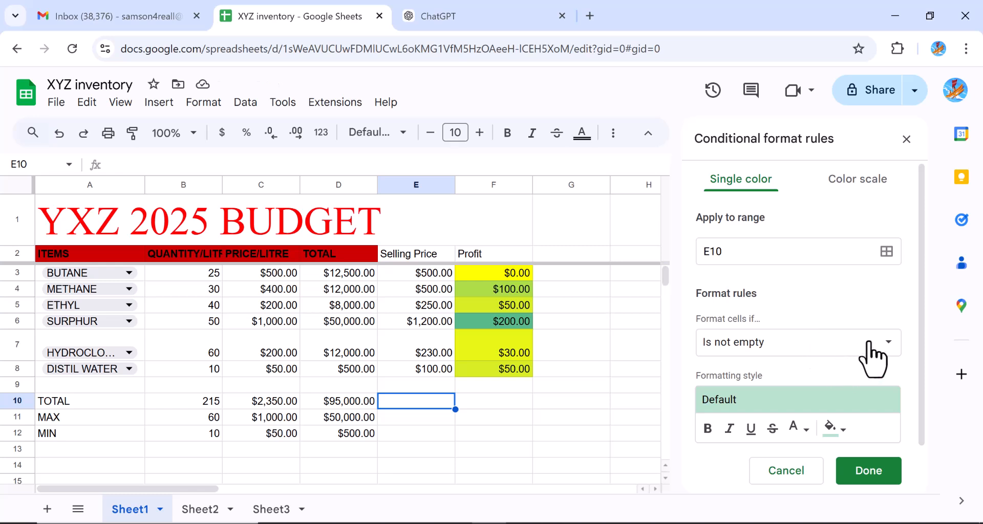
{"action": "left_click", "coordinate": [888, 343]}
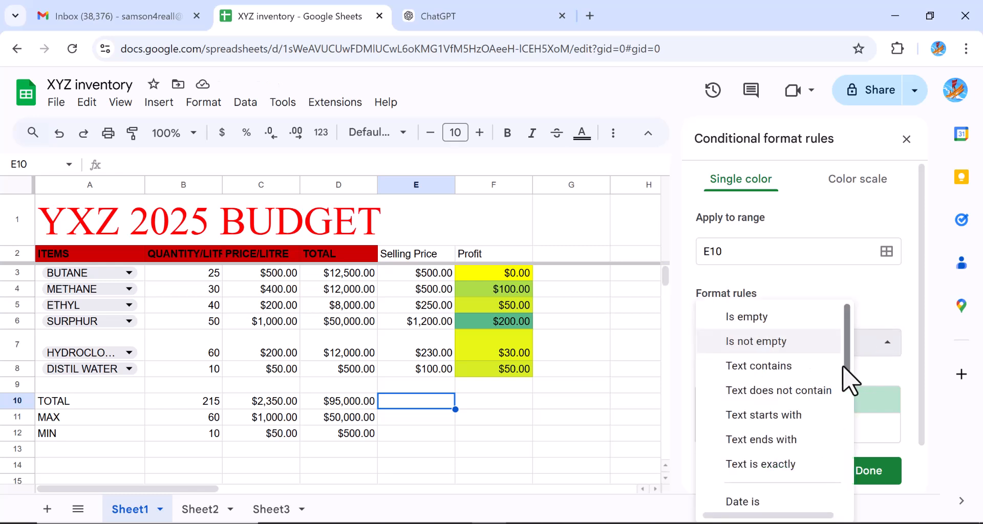
{"action": "scroll", "coordinate": [846, 394], "scroll_direction": "down", "scroll_amount": 1}
{"action": "scroll", "coordinate": [844, 425], "scroll_direction": "down", "scroll_amount": 3}
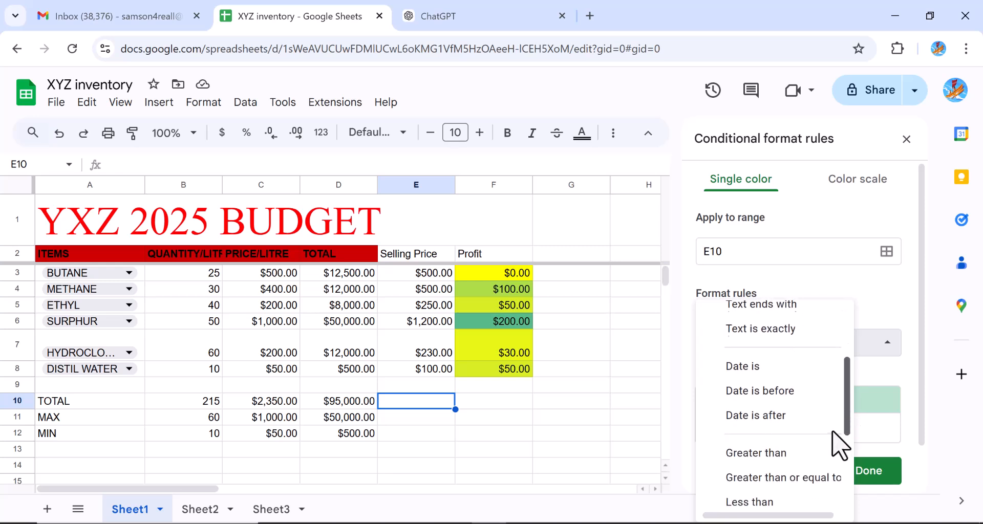
{"action": "left_click", "coordinate": [811, 451]}
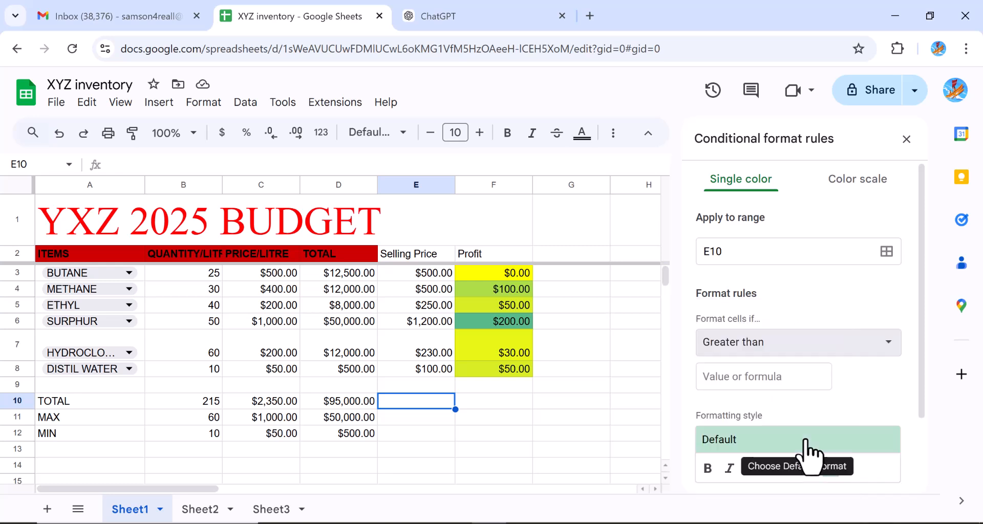
{"action": "left_click", "coordinate": [749, 381]}
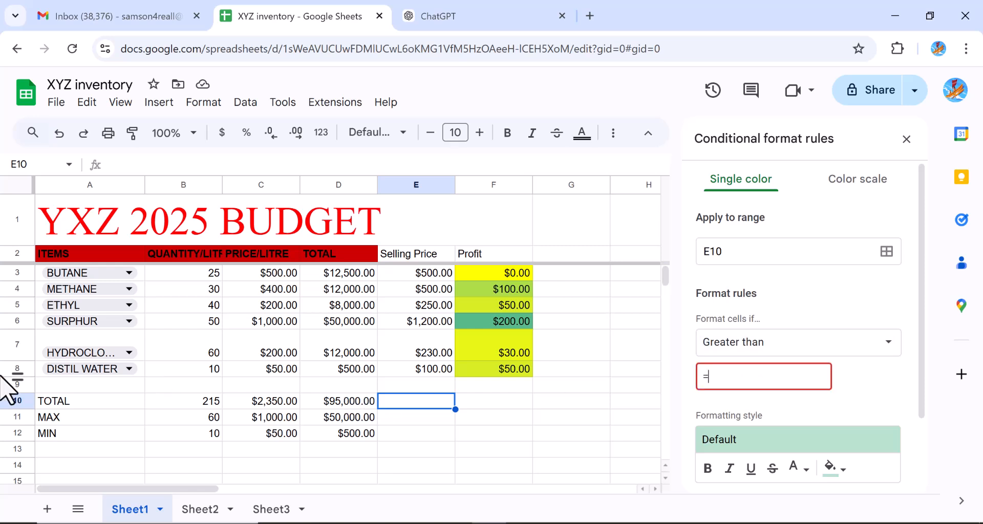
{"action": "left_click", "coordinate": [250, 403]}
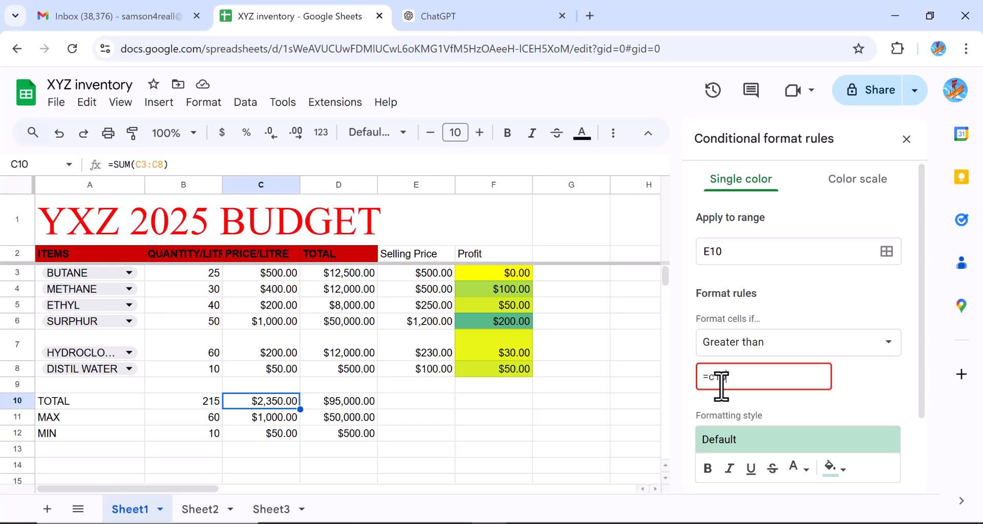
{"action": "type", "text": "10"}
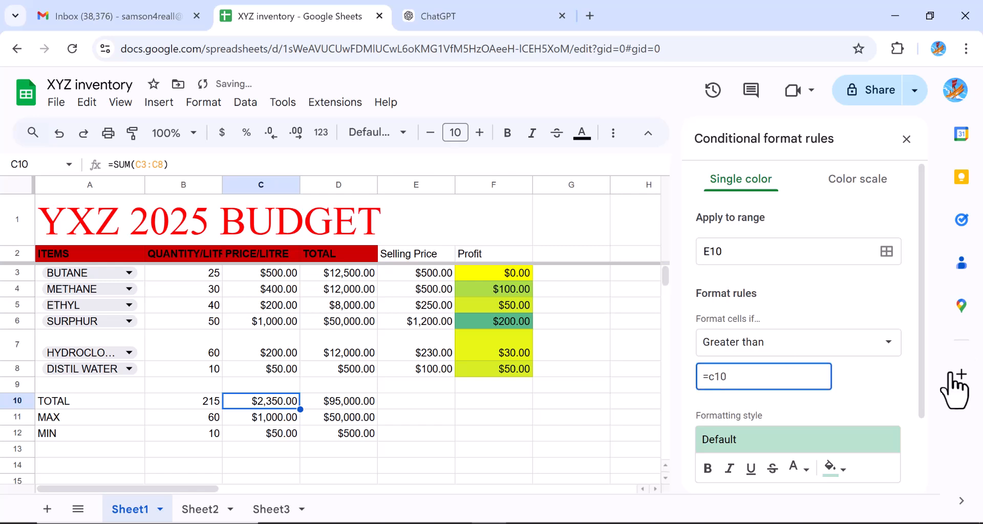
{"action": "left_click_drag", "start_coordinate": [920, 407], "coordinate": [919, 456]}
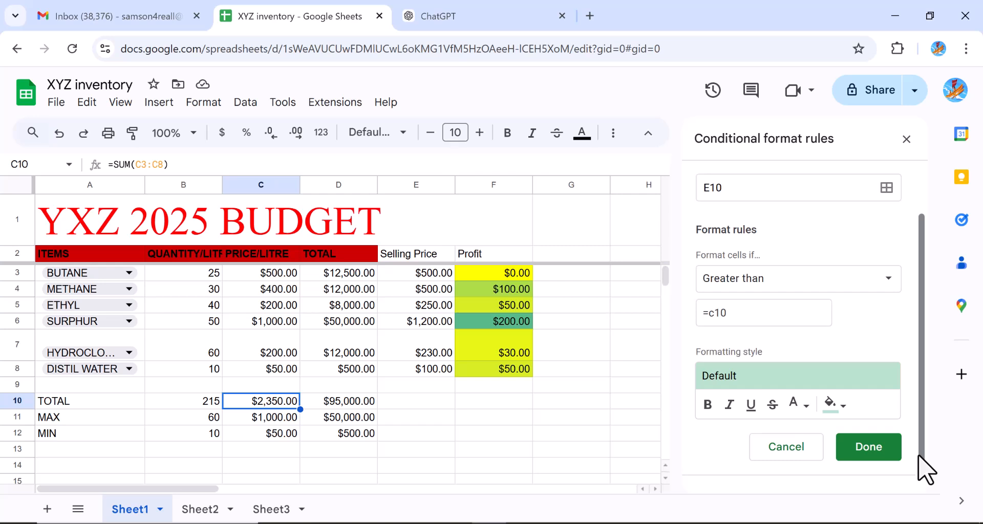
{"action": "left_click", "coordinate": [876, 446]}
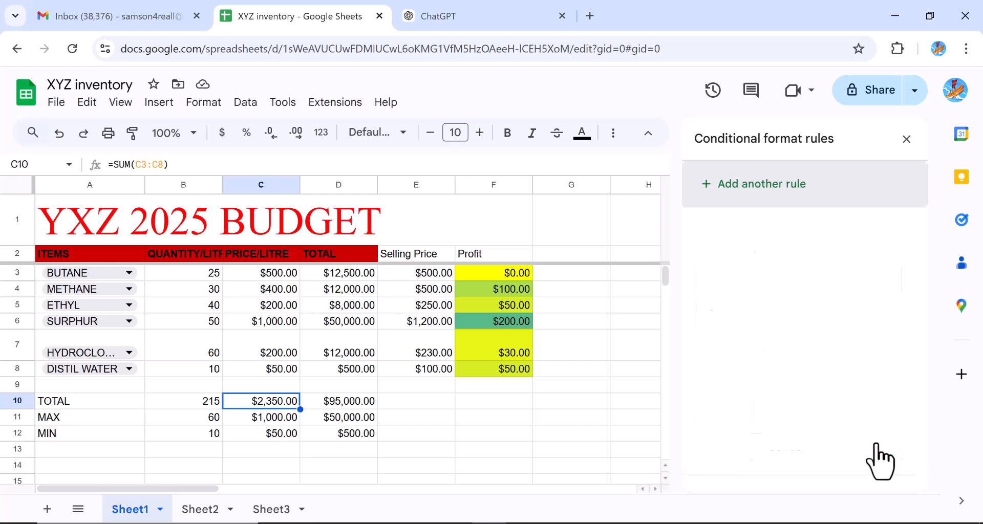
Add a single color rule on C10 that fills the cell dark red when the value is less than or equal to =c10.
{"action": "left_click", "coordinate": [771, 185]}
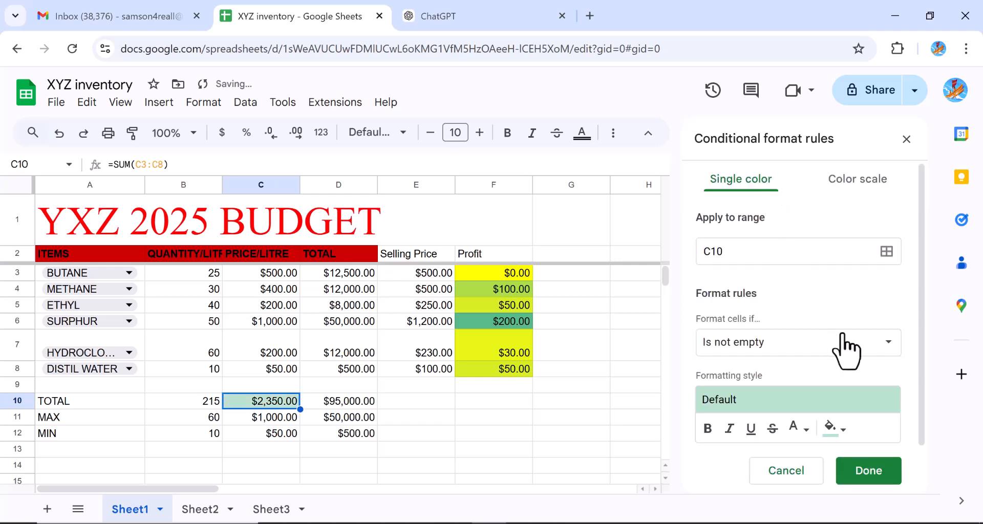
{"action": "left_click", "coordinate": [875, 346]}
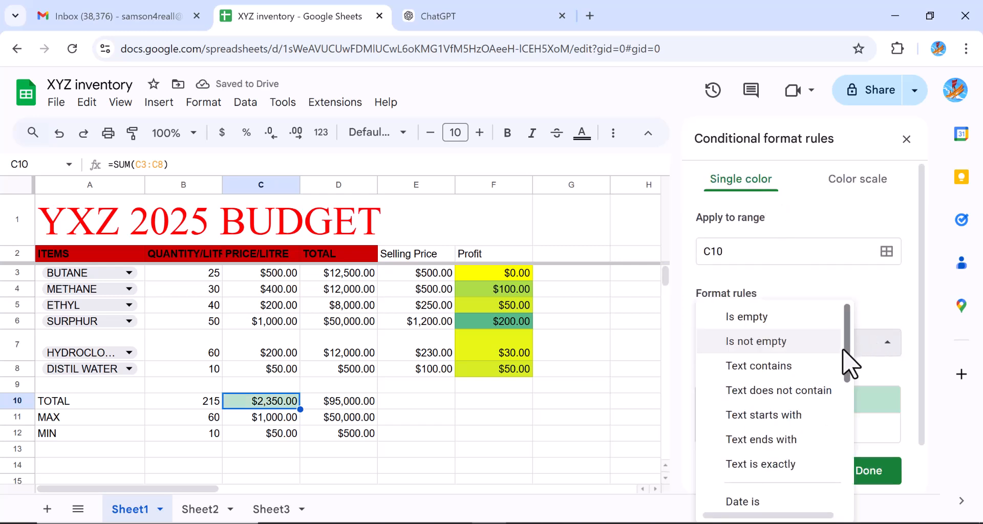
{"action": "left_click_drag", "start_coordinate": [845, 366], "coordinate": [814, 467]}
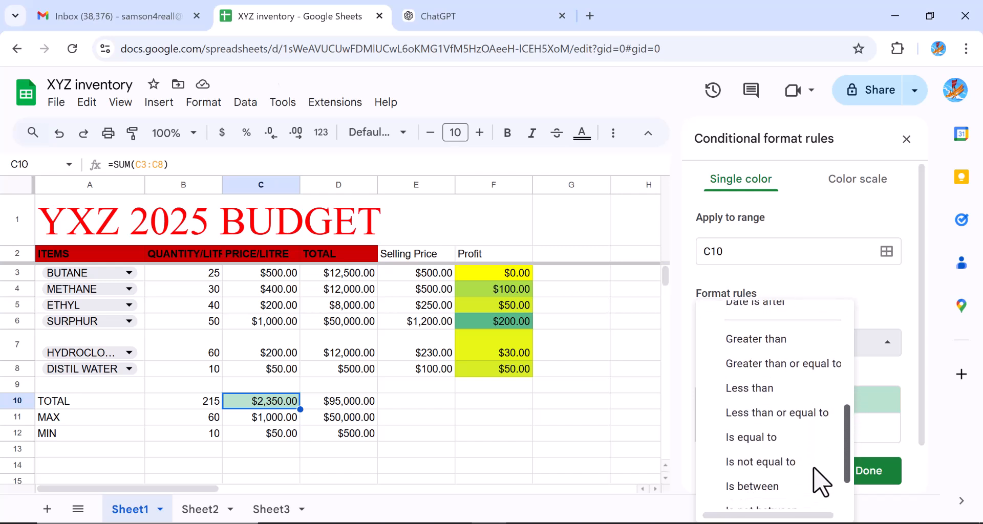
{"action": "left_click", "coordinate": [777, 414]}
{"action": "left_click", "coordinate": [724, 383]}
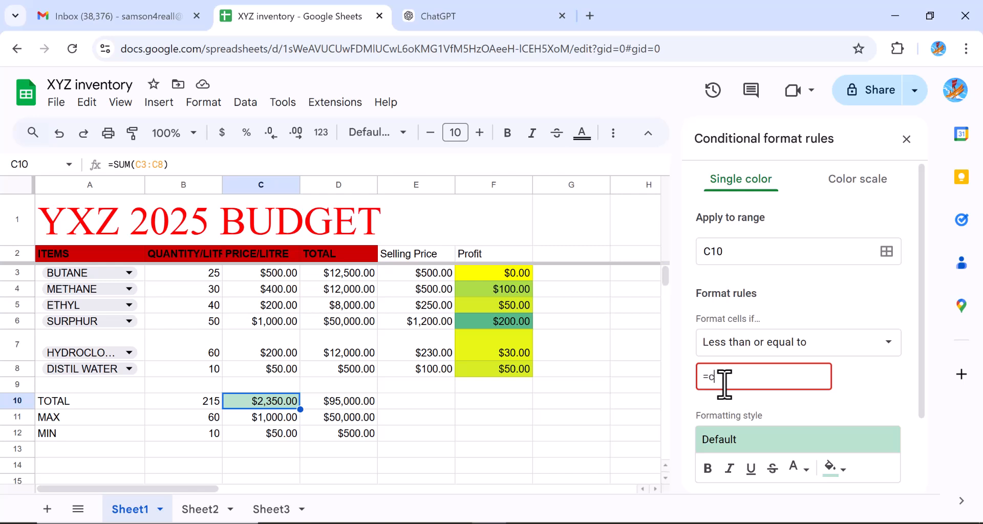
{"action": "type", "text": "=c10"}
{"action": "left_click", "coordinate": [846, 474]}
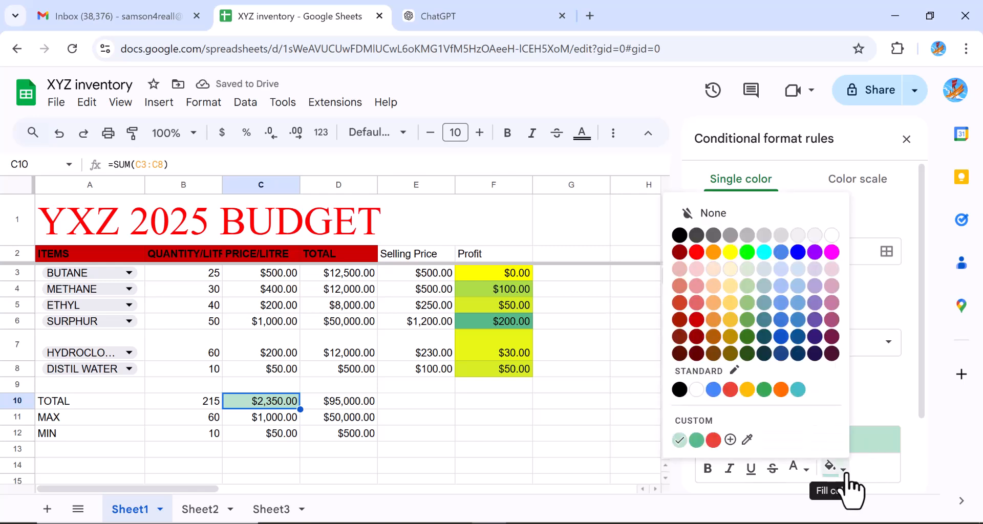
{"action": "left_click", "coordinate": [697, 320]}
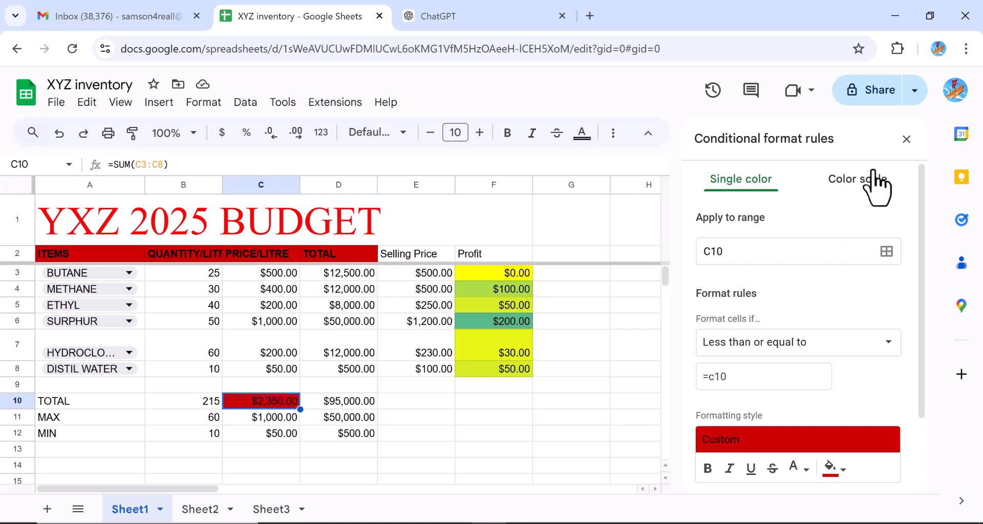
{"action": "left_click", "coordinate": [906, 140]}
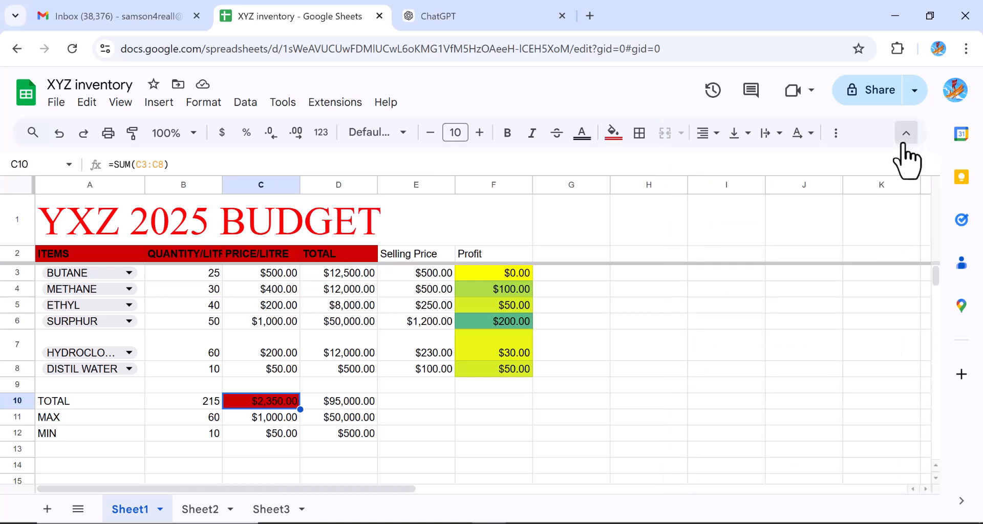
{"action": "key", "text": "ctrl+shift+f"}
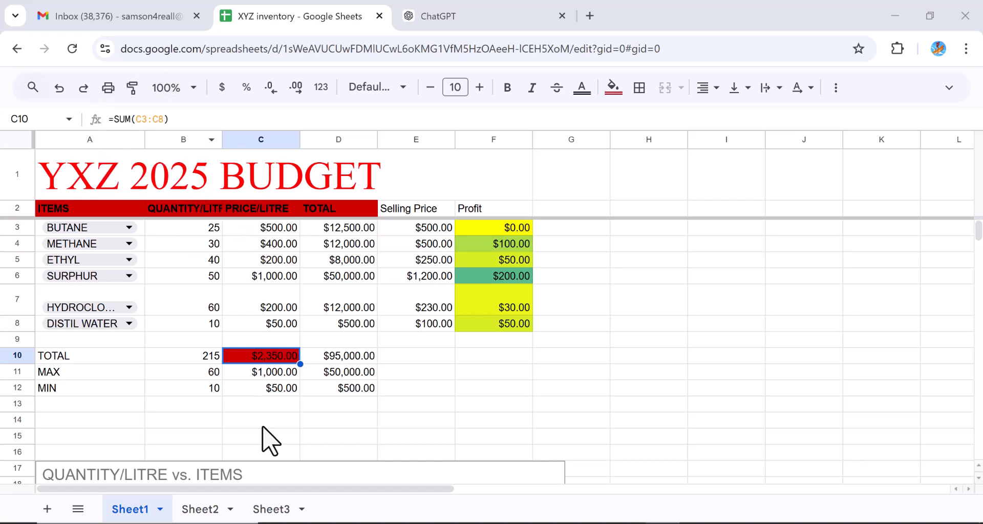
{"action": "right_click", "coordinate": [285, 356]}
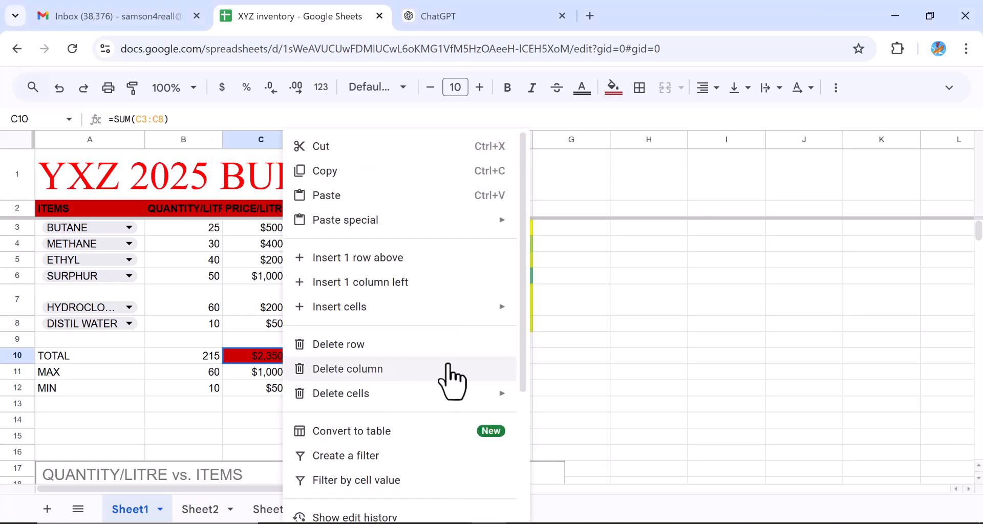
{"action": "left_click_drag", "start_coordinate": [526, 365], "coordinate": [507, 518]}
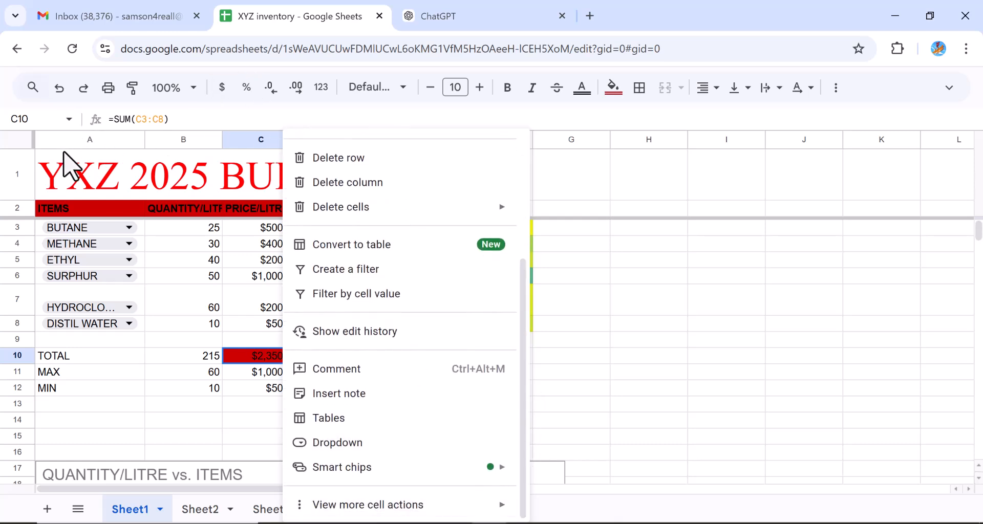
{"action": "key", "text": "Escape"}
{"action": "key", "text": "ctrl+shift+f"}
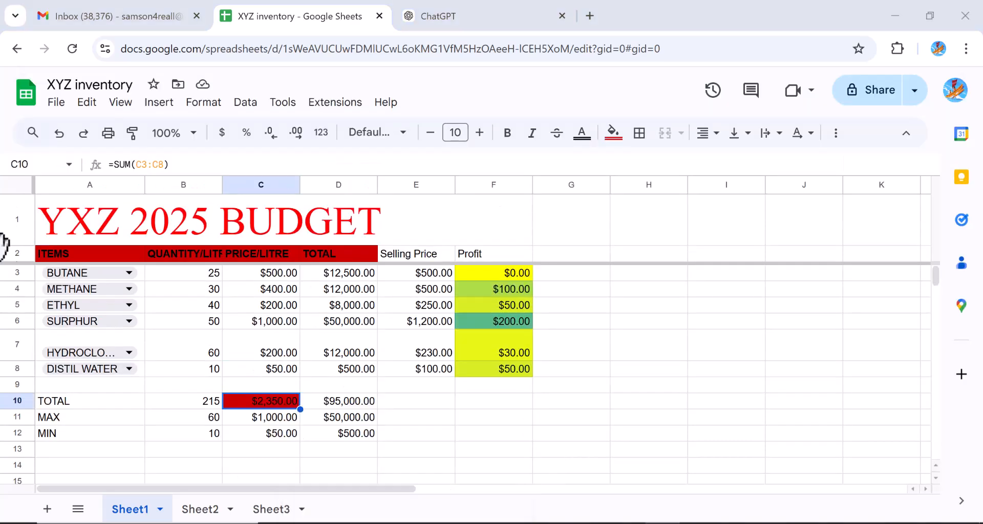
Clear the formatting of the price total cell C10.
{"action": "left_click", "coordinate": [200, 102]}
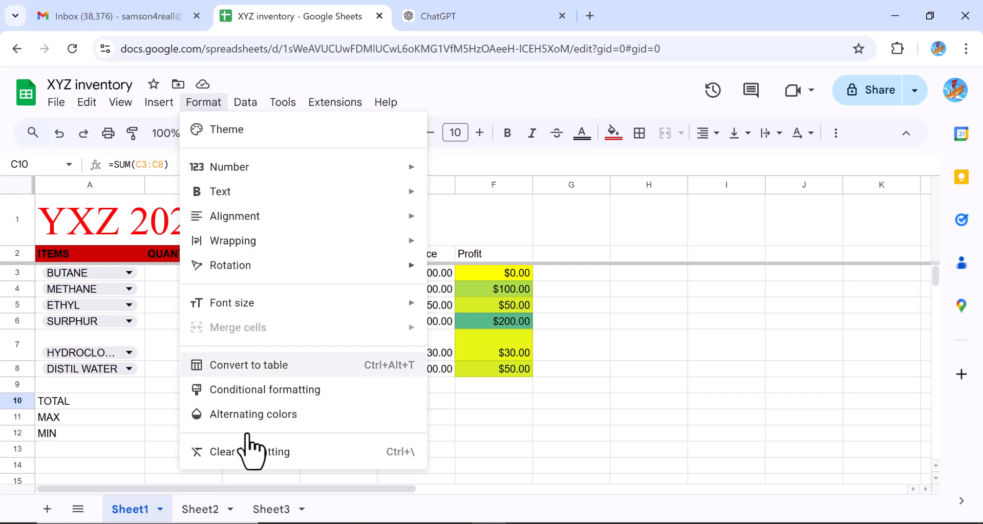
{"action": "left_click", "coordinate": [248, 452]}
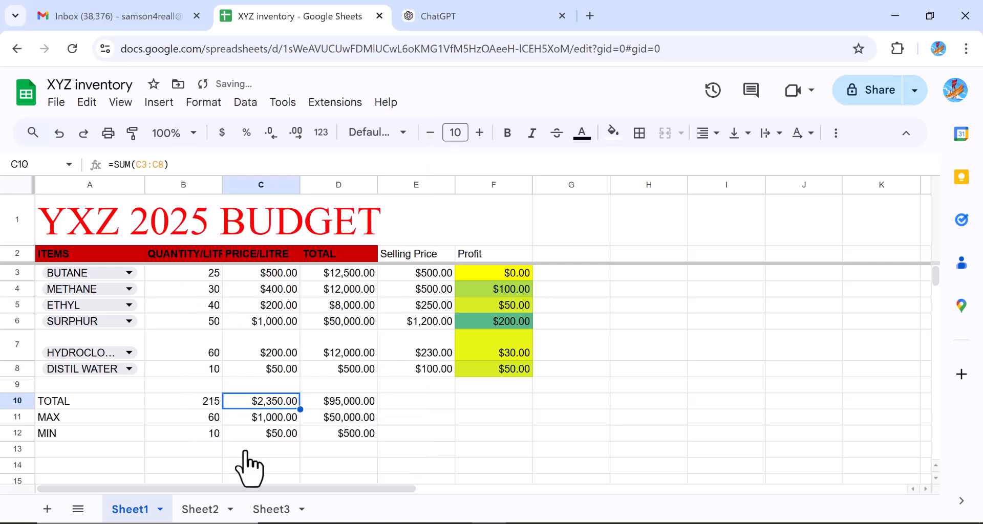
Add a second single color rule to E10 that fills the cell red when the value is less than or equal to c10.
{"action": "left_click", "coordinate": [440, 405]}
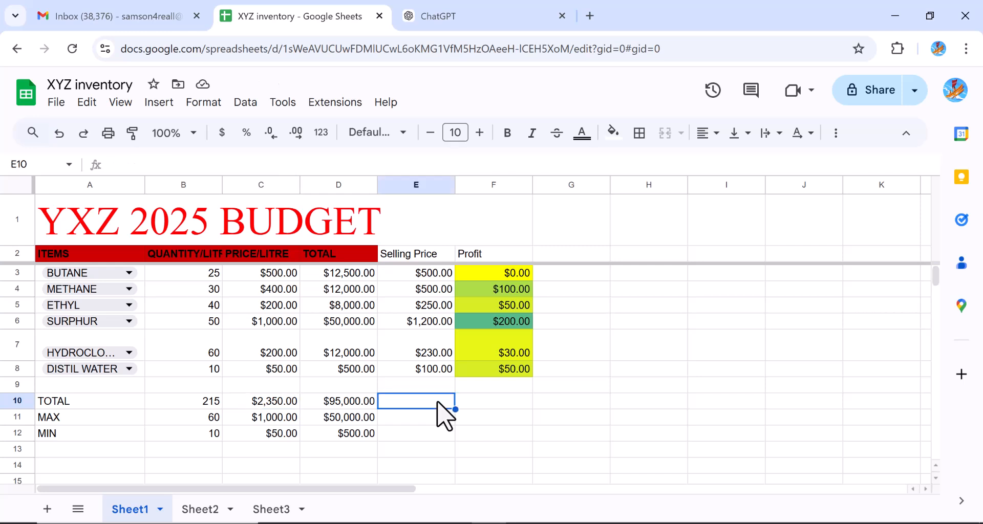
{"action": "left_click", "coordinate": [216, 103]}
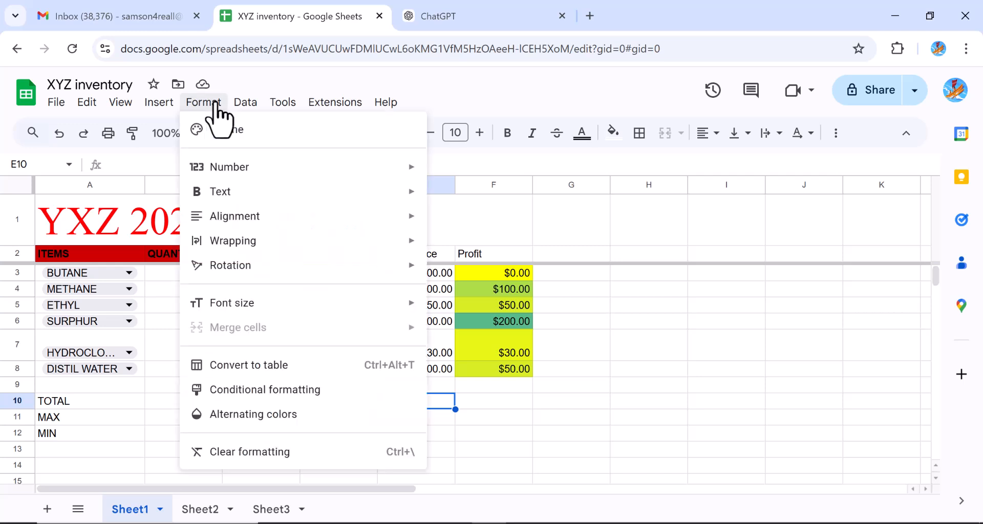
{"action": "left_click", "coordinate": [281, 392]}
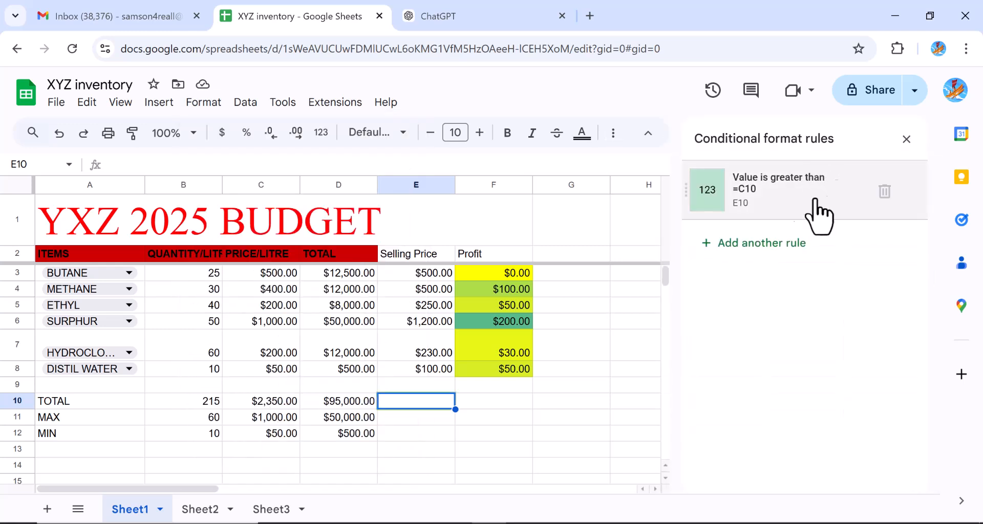
{"action": "left_click", "coordinate": [749, 243]}
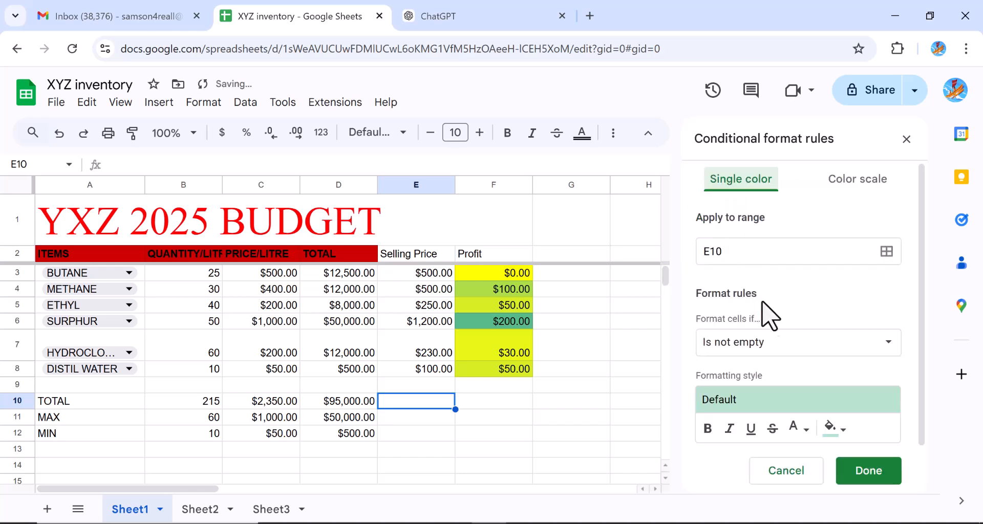
{"action": "left_click", "coordinate": [803, 354]}
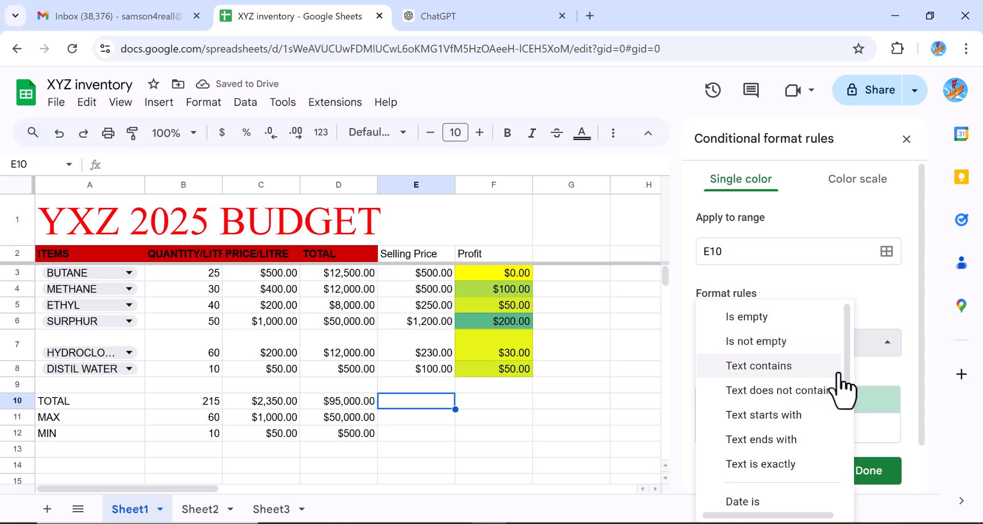
{"action": "left_click_drag", "start_coordinate": [850, 376], "coordinate": [841, 443]}
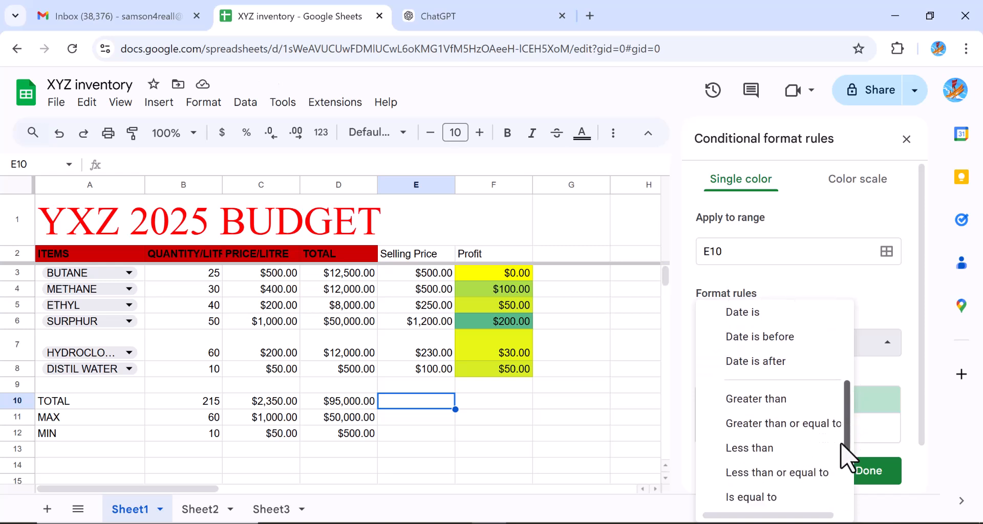
{"action": "left_click", "coordinate": [802, 471]}
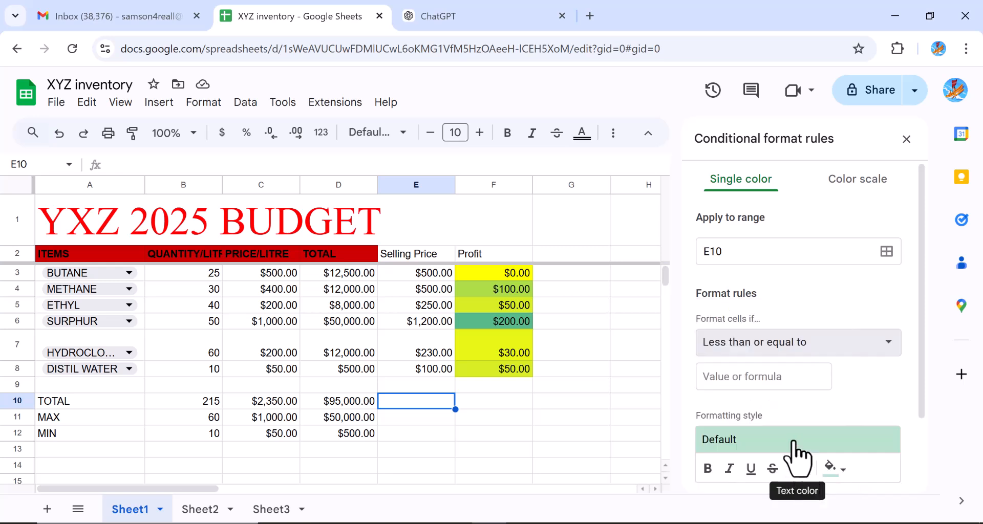
{"action": "left_click", "coordinate": [761, 379]}
{"action": "type", "text": "c10"}
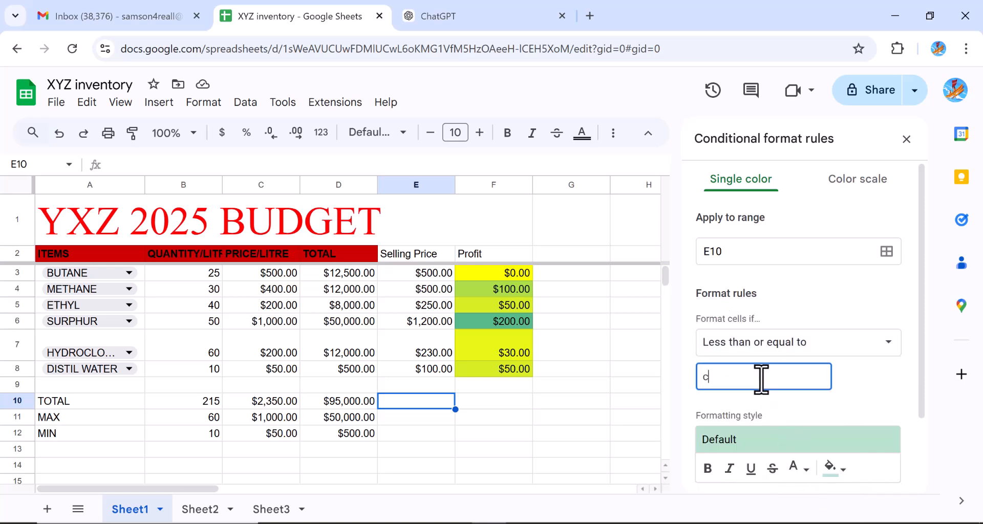
{"action": "left_click", "coordinate": [843, 474]}
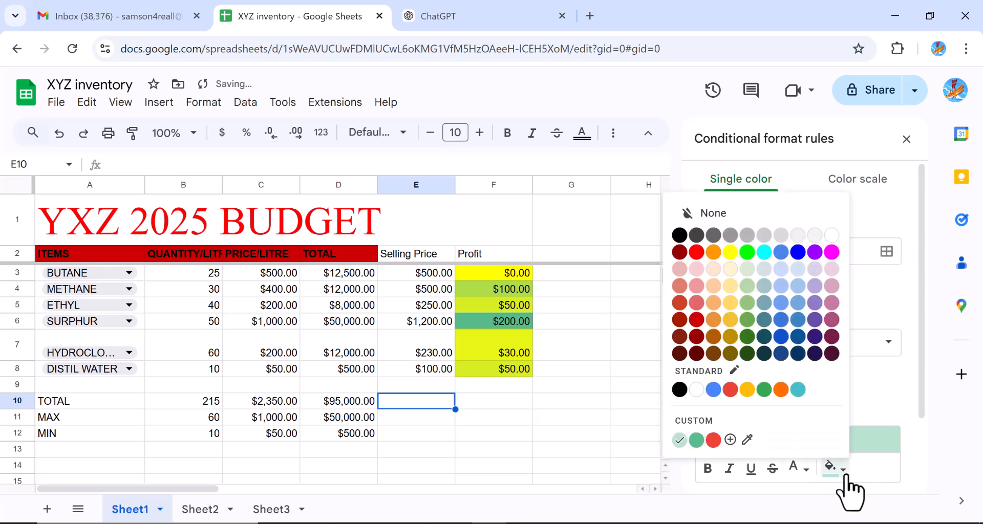
{"action": "left_click", "coordinate": [730, 390]}
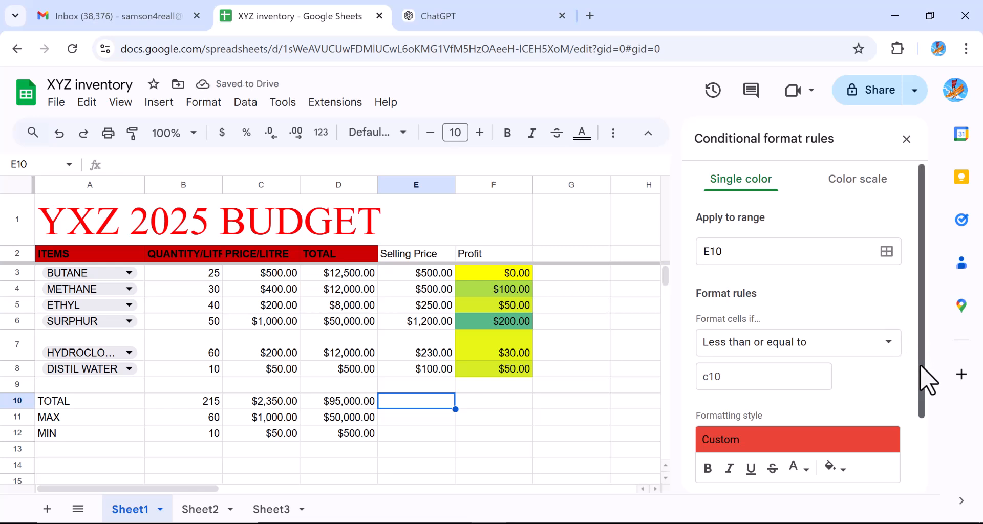
{"action": "left_click_drag", "start_coordinate": [921, 368], "coordinate": [920, 450]}
{"action": "left_click", "coordinate": [870, 425]}
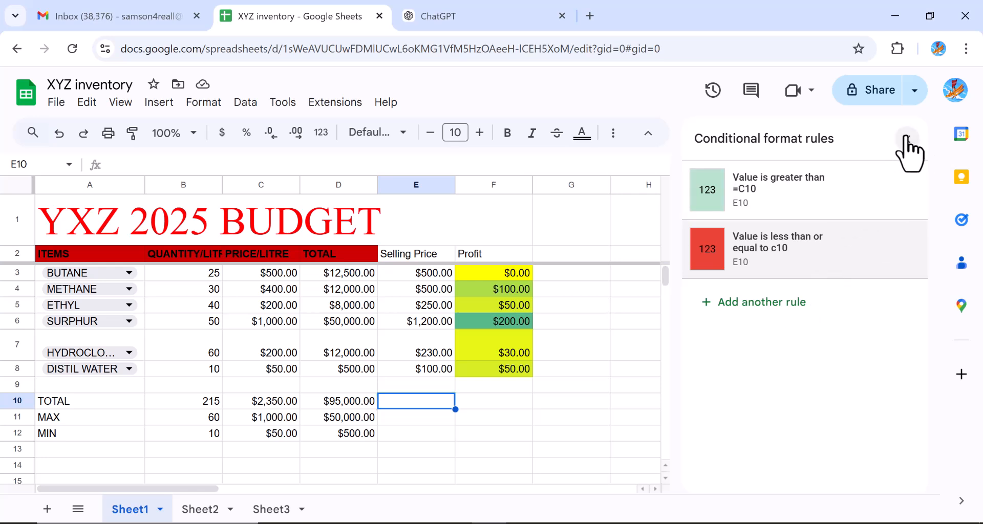
Add a conditional format rule to the price total C10 that fills the cell red when the value is greater than e10.
{"action": "left_click", "coordinate": [276, 402]}
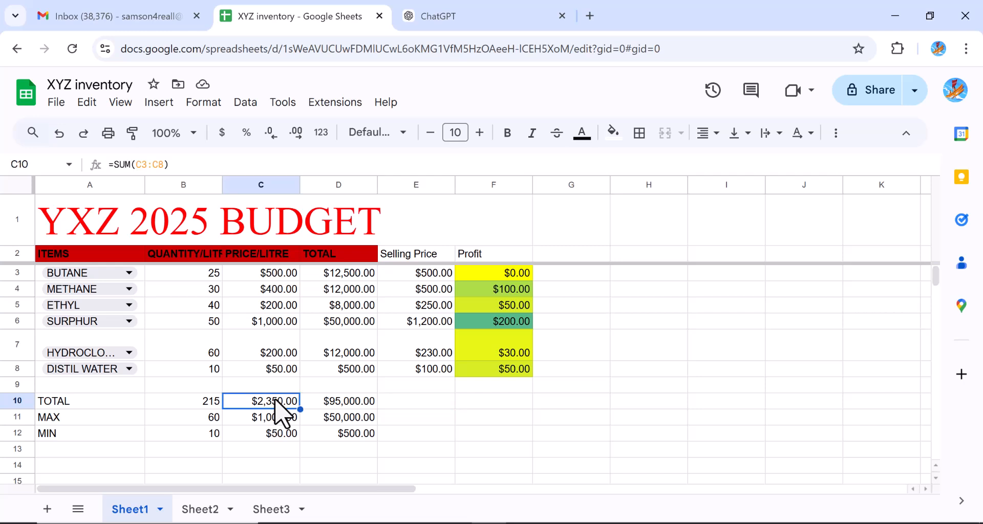
{"action": "left_click", "coordinate": [204, 105]}
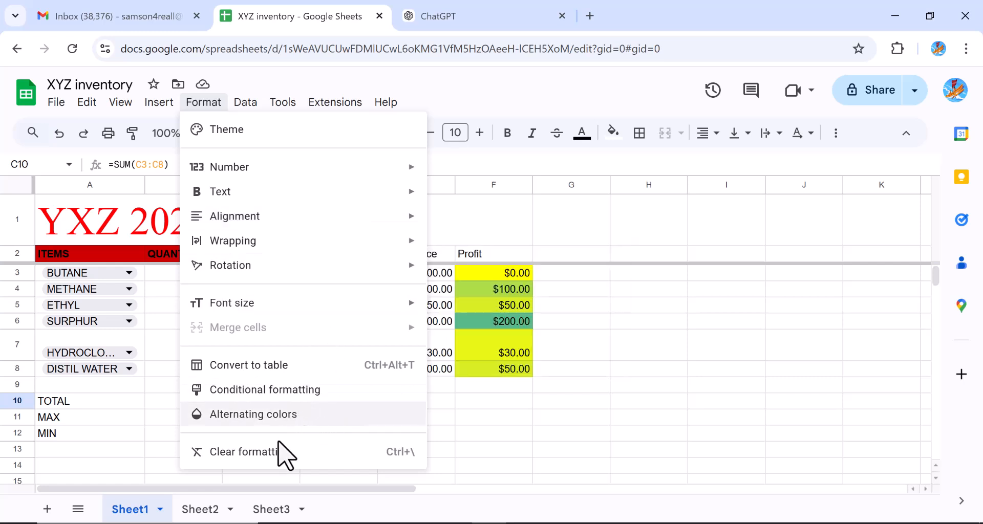
{"action": "left_click", "coordinate": [295, 391]}
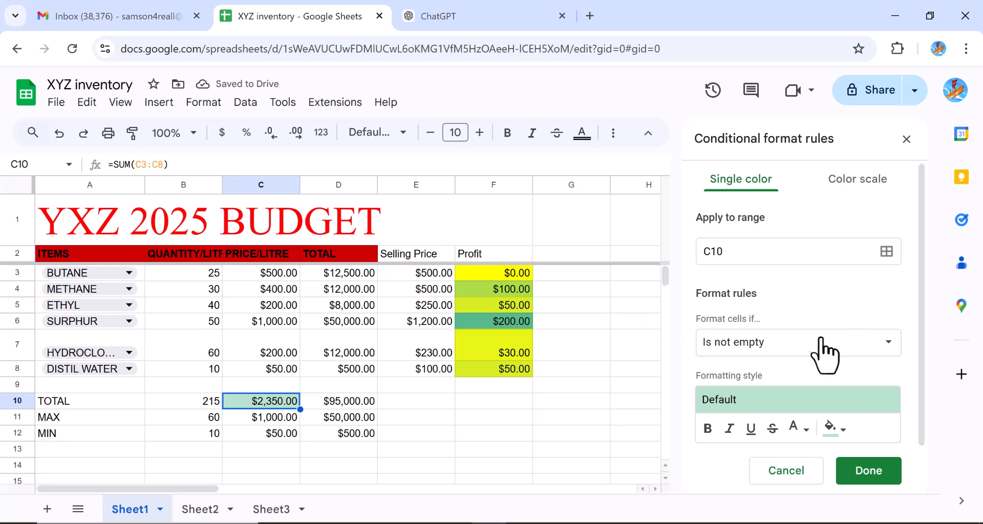
{"action": "left_click", "coordinate": [884, 354]}
{"action": "left_click_drag", "start_coordinate": [848, 378], "coordinate": [835, 444]}
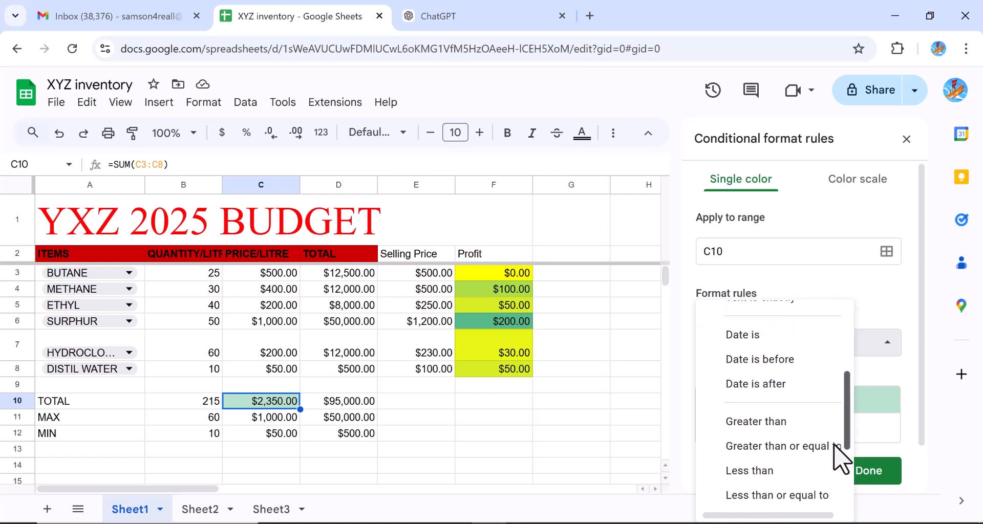
{"action": "left_click", "coordinate": [787, 422]}
{"action": "left_click", "coordinate": [754, 379]}
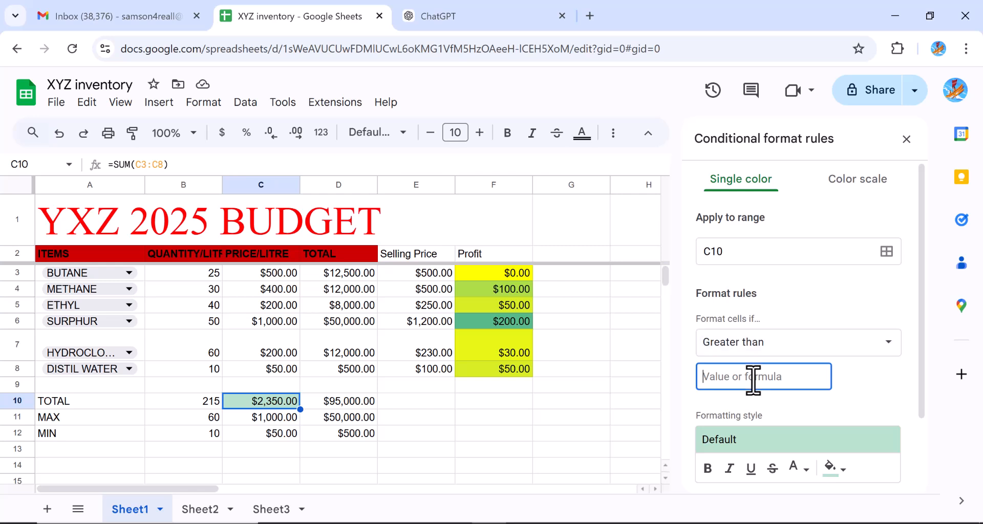
{"action": "type", "text": "e10"}
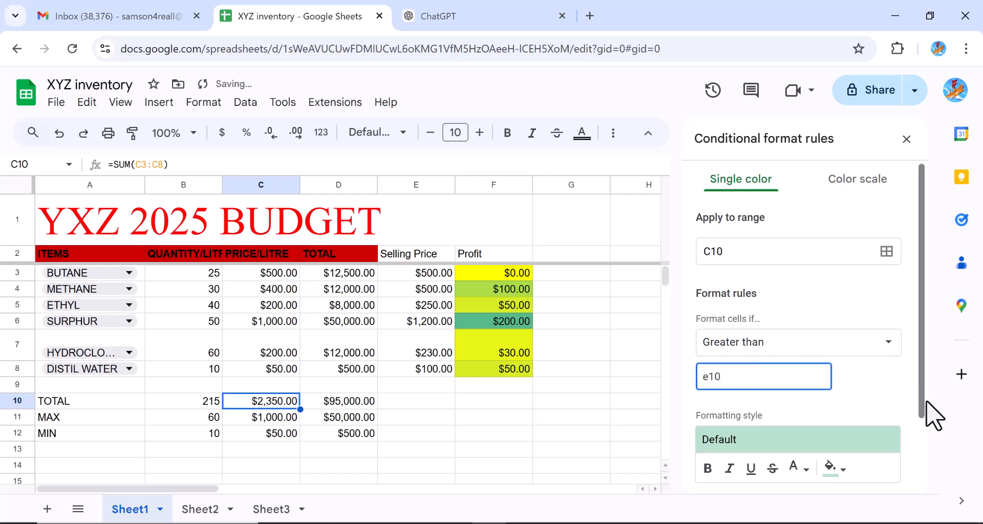
{"action": "left_click", "coordinate": [832, 468]}
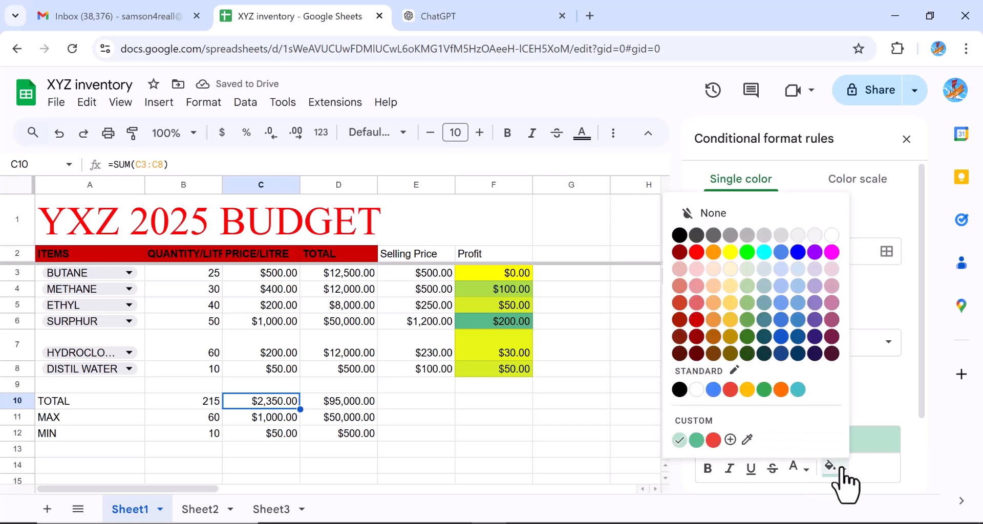
{"action": "left_click", "coordinate": [730, 389]}
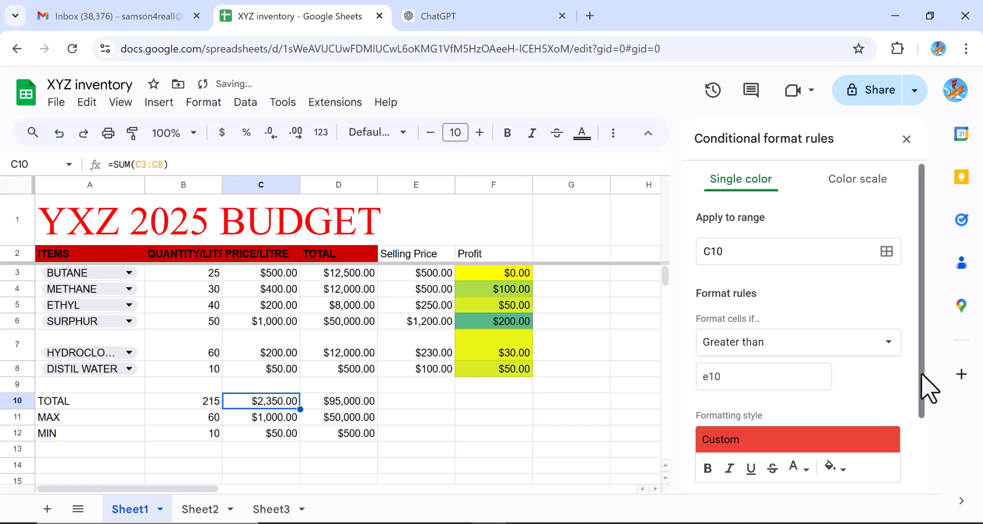
{"action": "left_click_drag", "start_coordinate": [921, 385], "coordinate": [923, 470]}
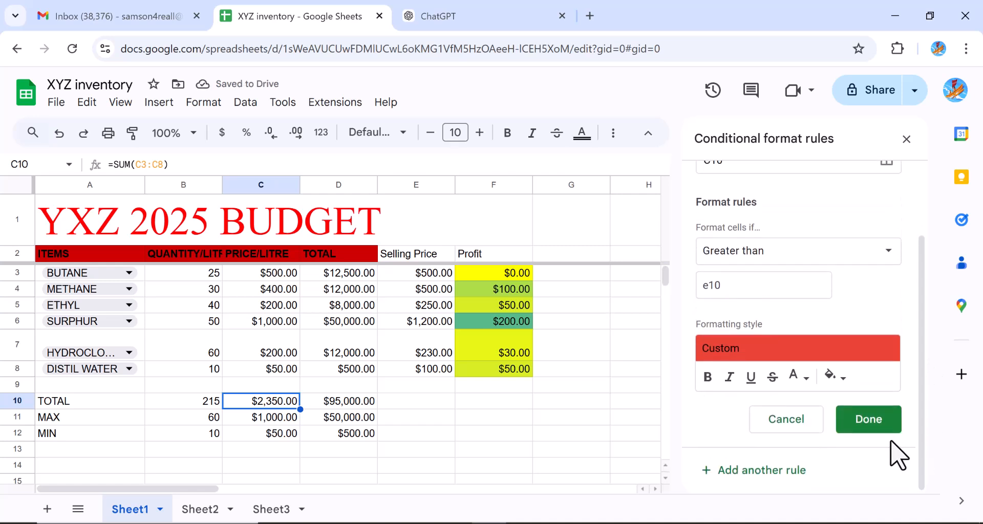
Add another conditional format rule to C10 that fills the cell green when the value is less than e10.
{"action": "left_click", "coordinate": [762, 471]}
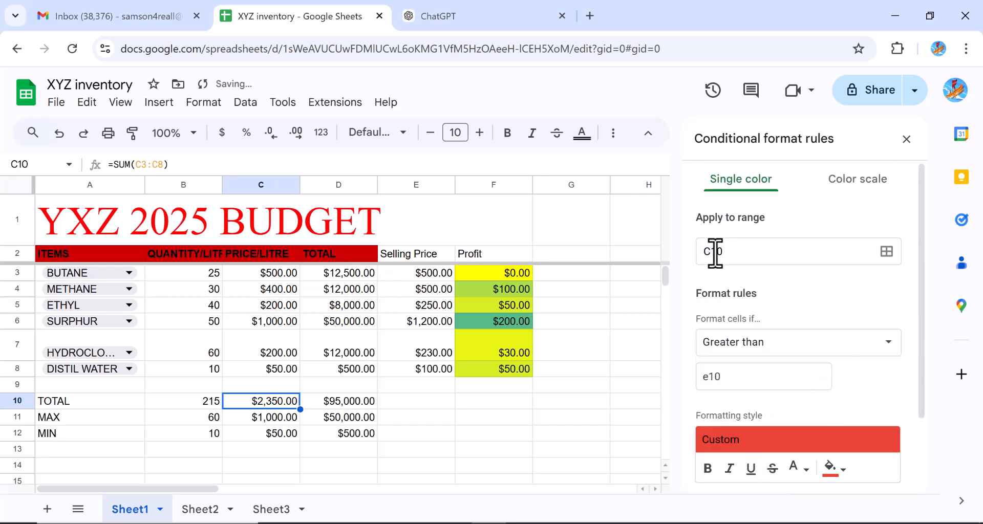
{"action": "left_click", "coordinate": [893, 347]}
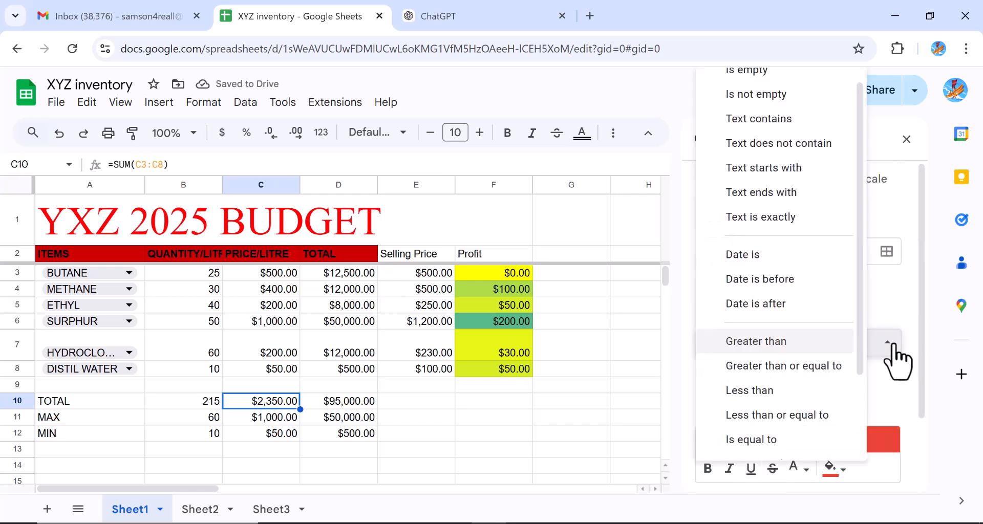
{"action": "left_click", "coordinate": [792, 415]}
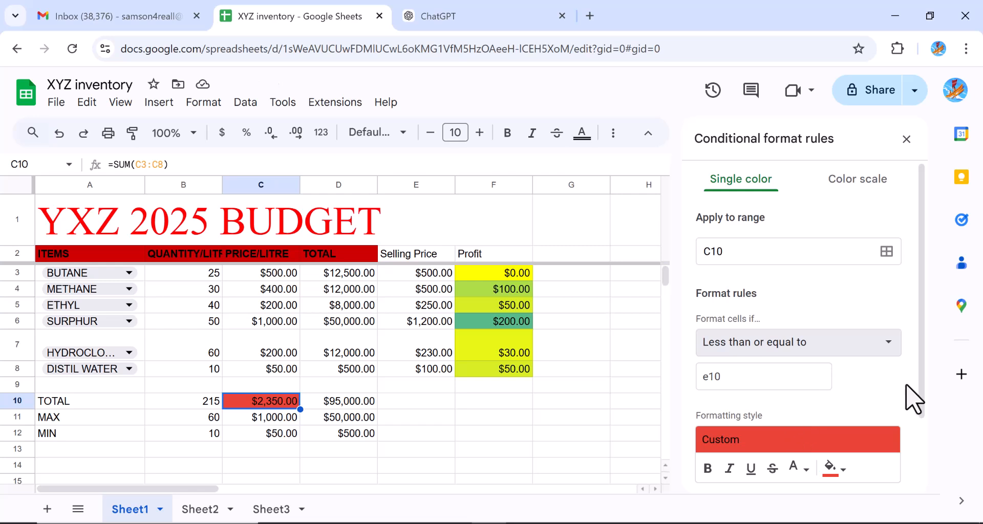
{"action": "left_click", "coordinate": [889, 342]}
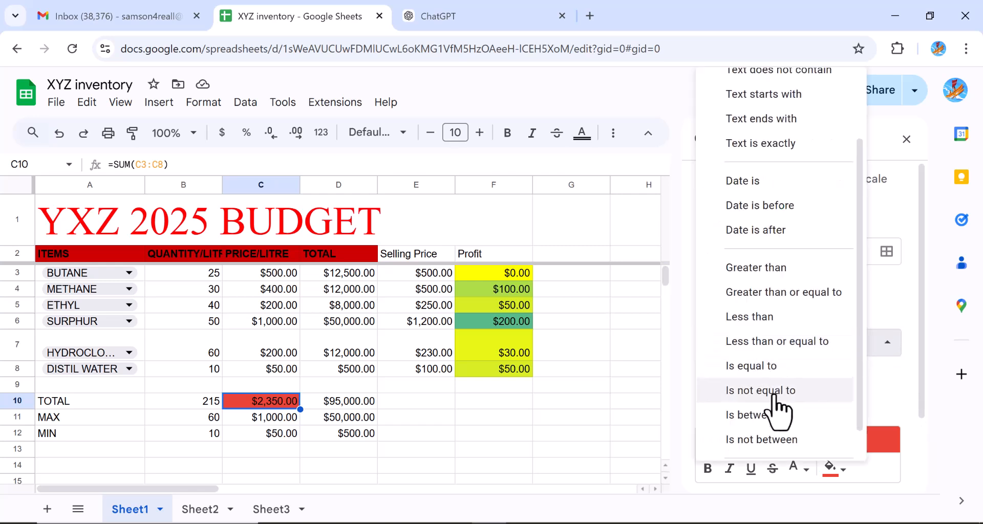
{"action": "left_click", "coordinate": [740, 317]}
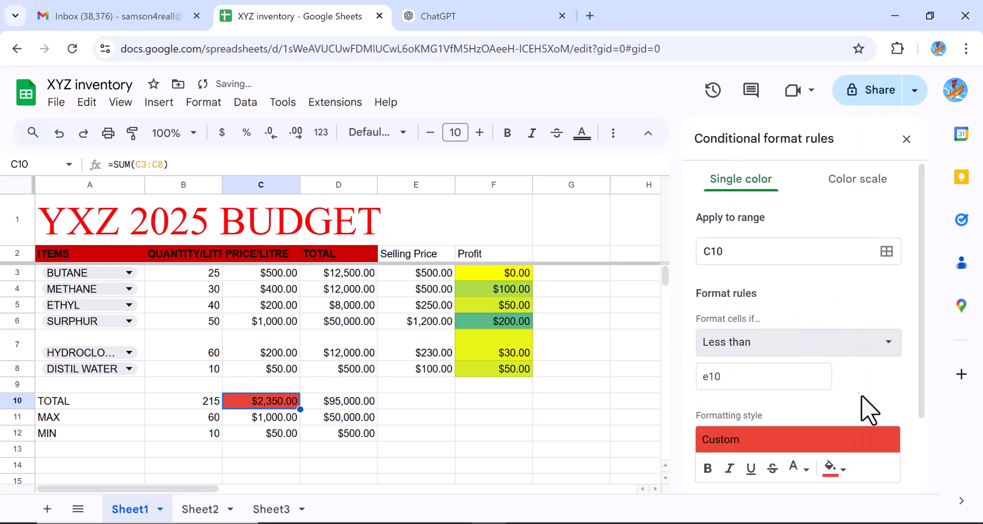
{"action": "left_click_drag", "start_coordinate": [918, 413], "coordinate": [919, 465]}
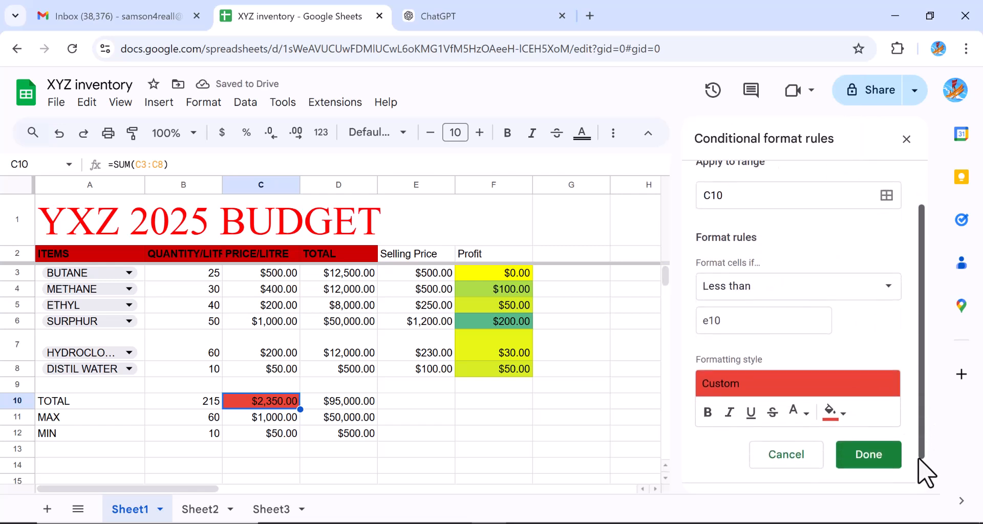
{"action": "left_click", "coordinate": [840, 410]}
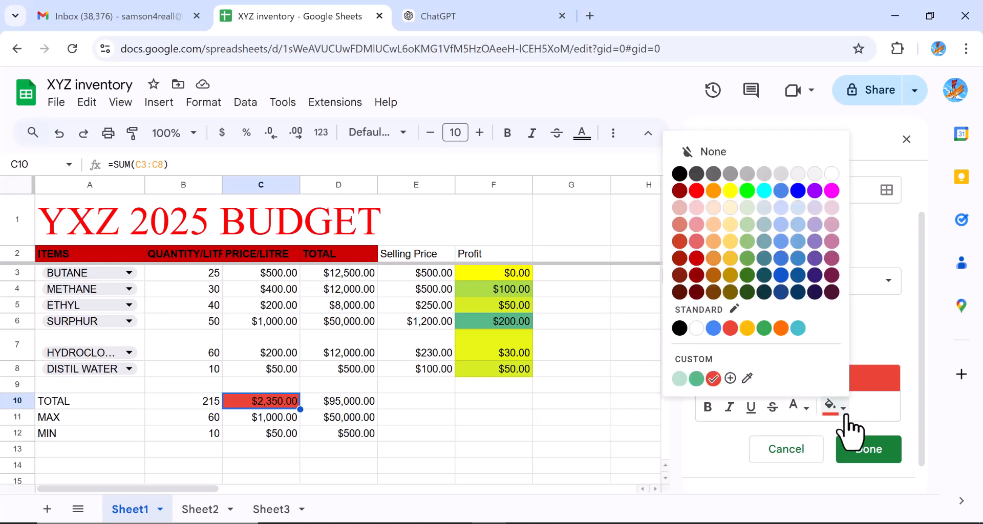
{"action": "left_click", "coordinate": [697, 379]}
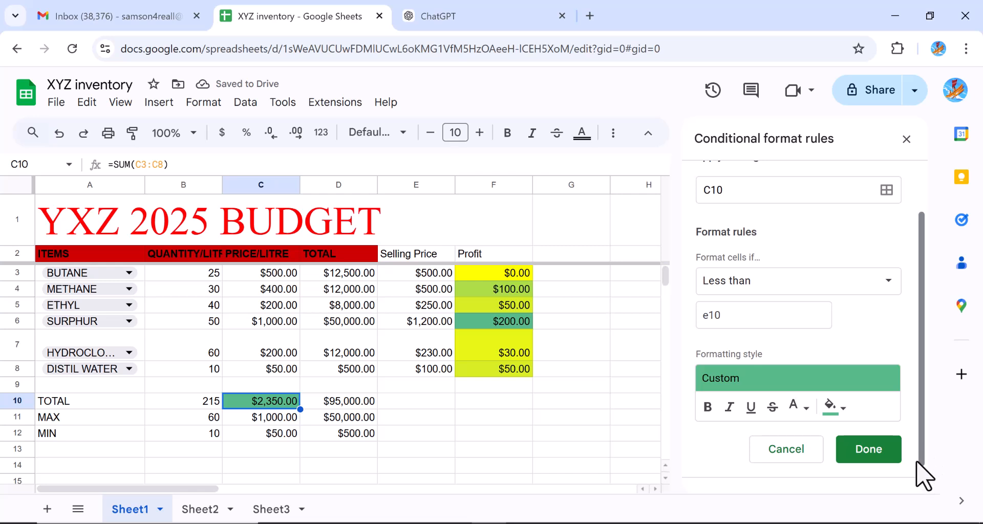
{"action": "left_click_drag", "start_coordinate": [923, 458], "coordinate": [932, 500]}
{"action": "left_click", "coordinate": [888, 433]}
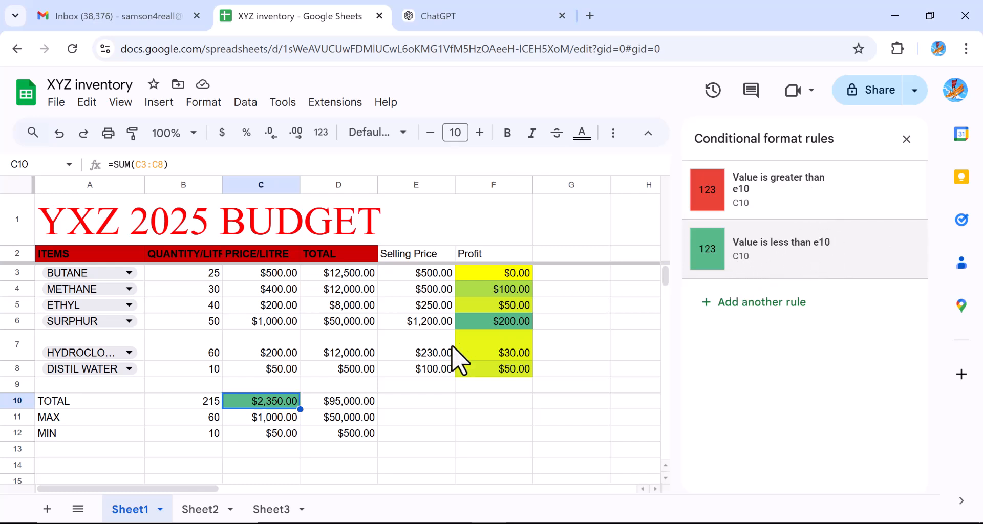
Total the selling prices in cell E10 with the formula =SUM(E3:E8), leaving the suggested autofill unused.
{"action": "left_click", "coordinate": [433, 405]}
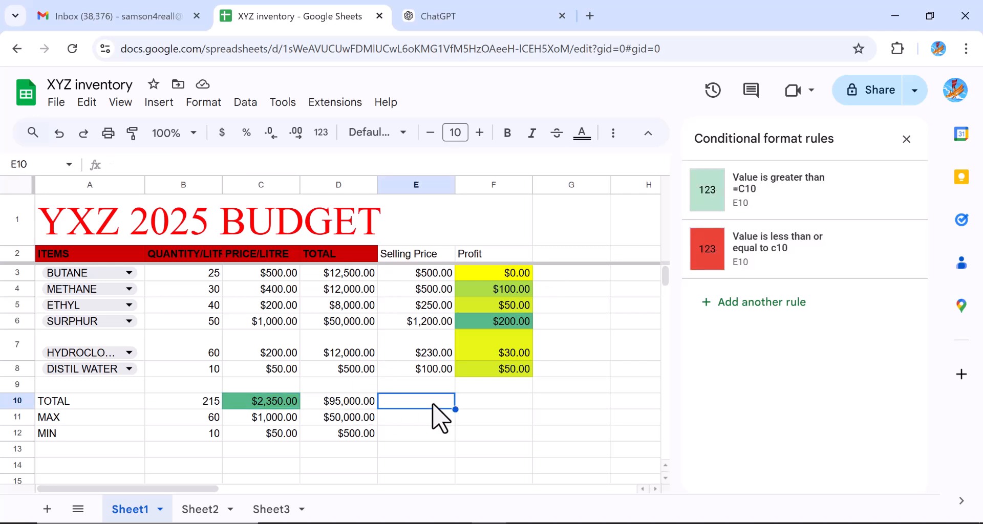
{"action": "type", "text": "=s"}
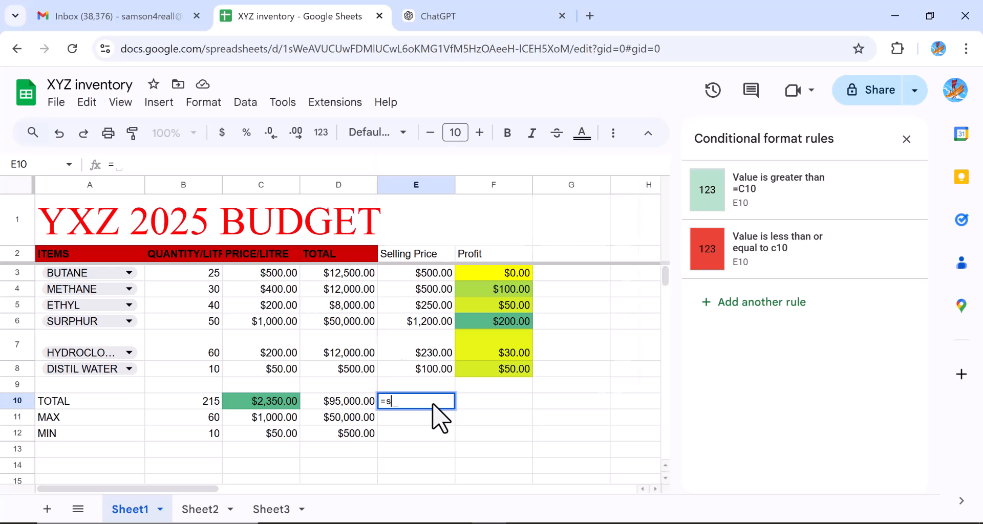
{"action": "type", "text": "um"}
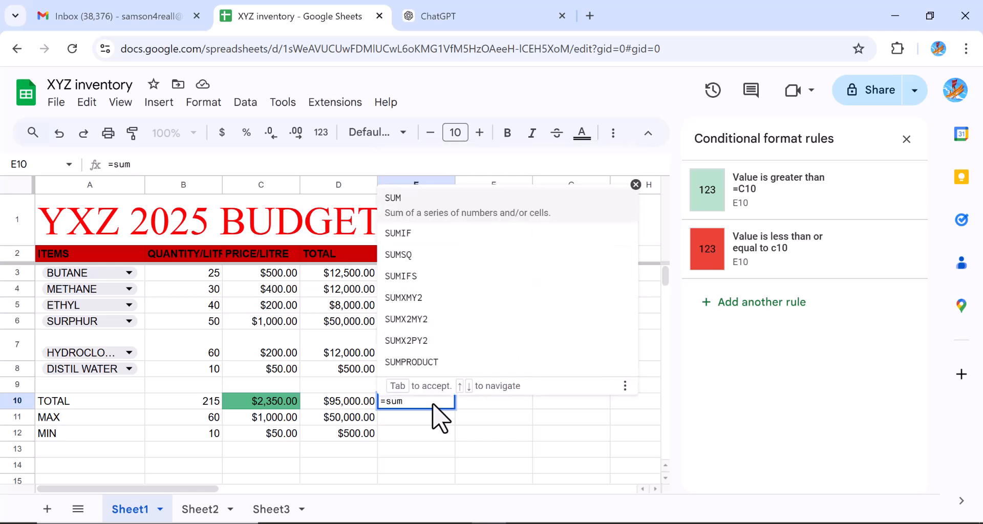
{"action": "key", "text": "Tab"}
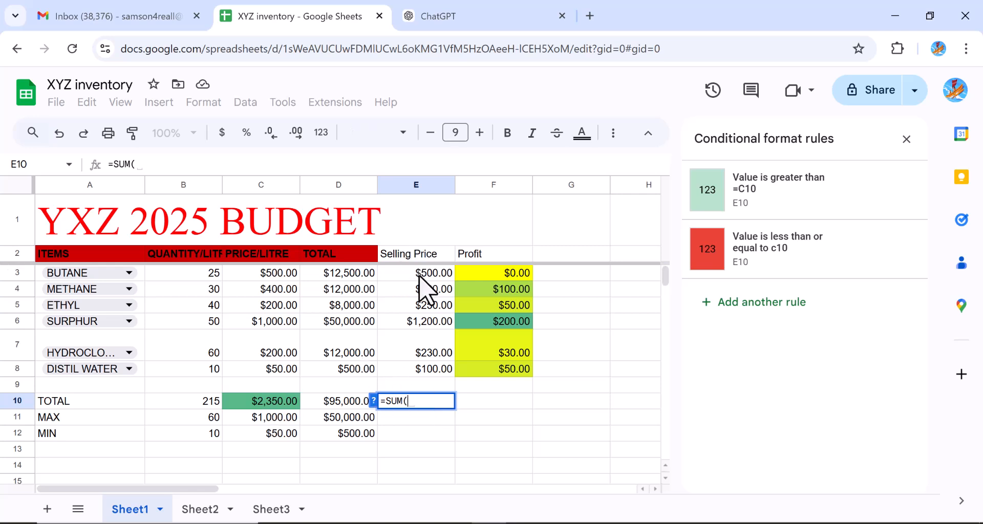
{"action": "left_click_drag", "start_coordinate": [429, 275], "coordinate": [423, 365]}
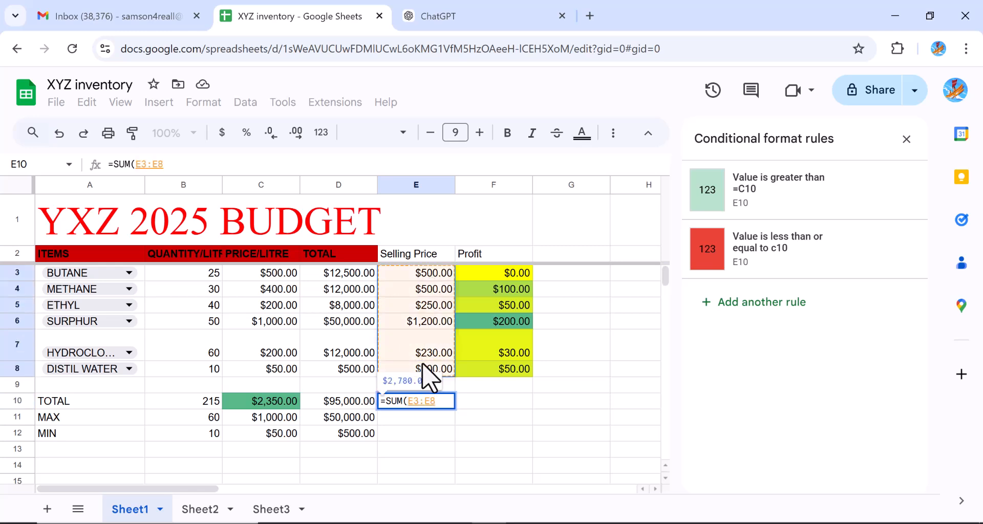
{"action": "type", "text": ")"}
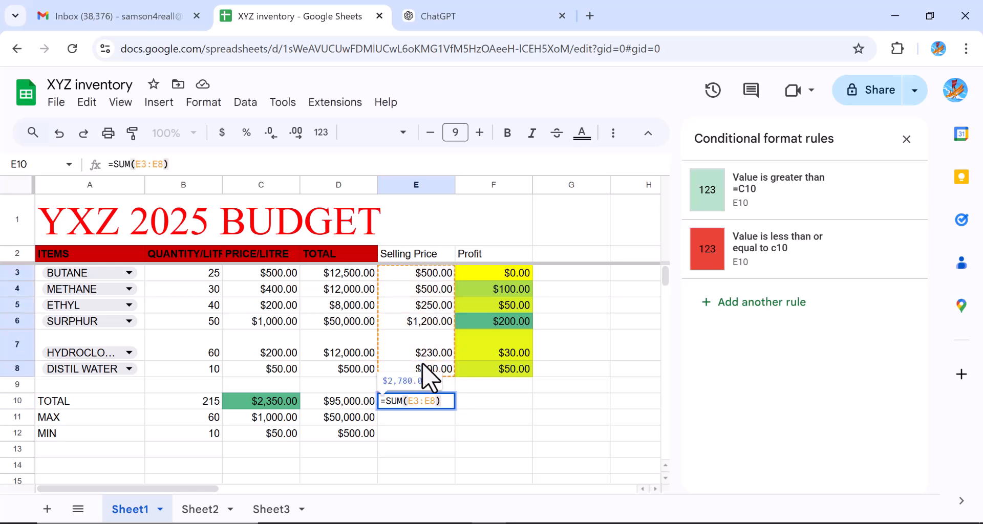
{"action": "key", "text": "Return"}
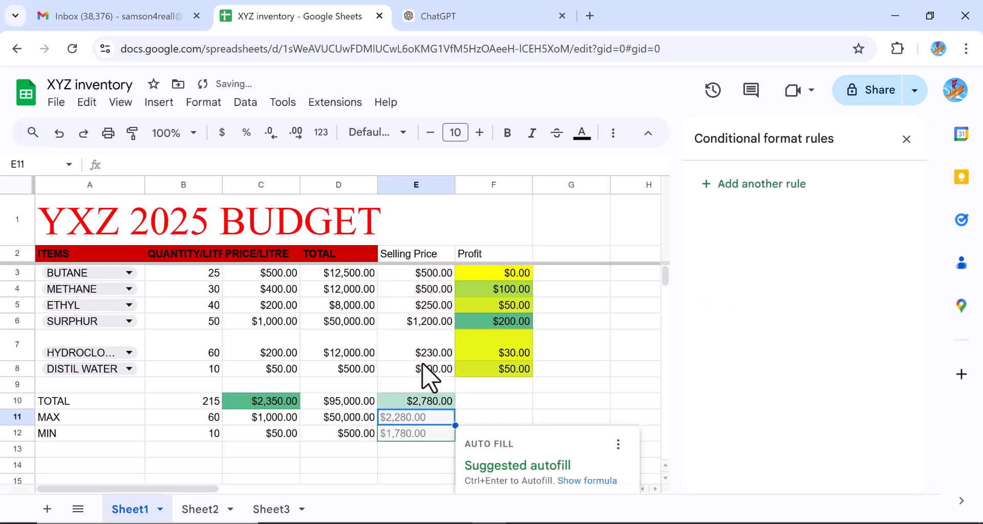
{"action": "left_click", "coordinate": [541, 407]}
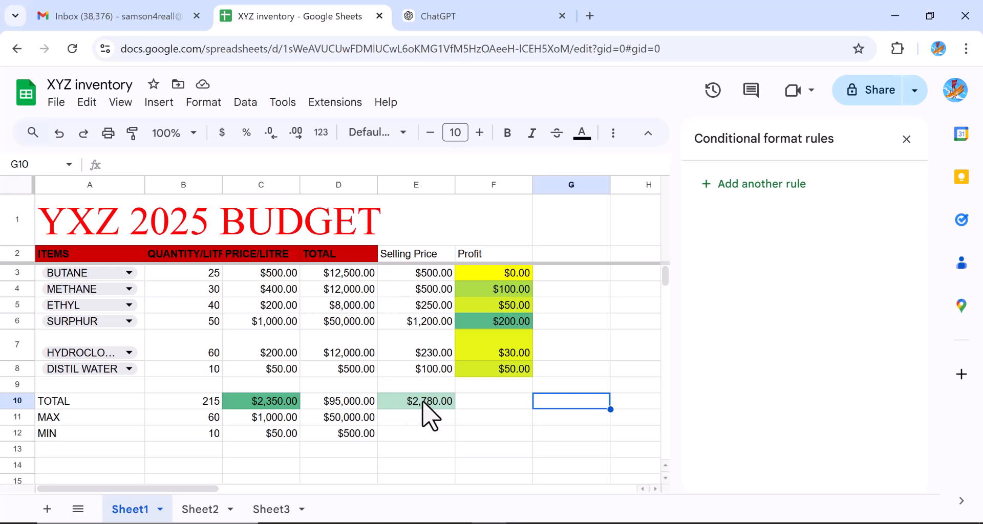
Set the selling price of SURPHUR in E6 to 500 to test the conditional formatting.
{"action": "left_click", "coordinate": [431, 322]}
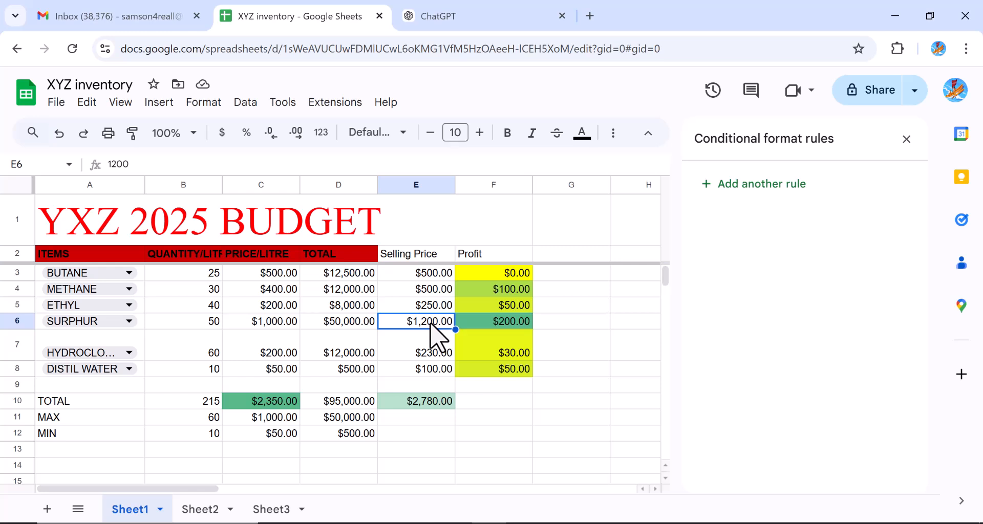
{"action": "type", "text": "500"}
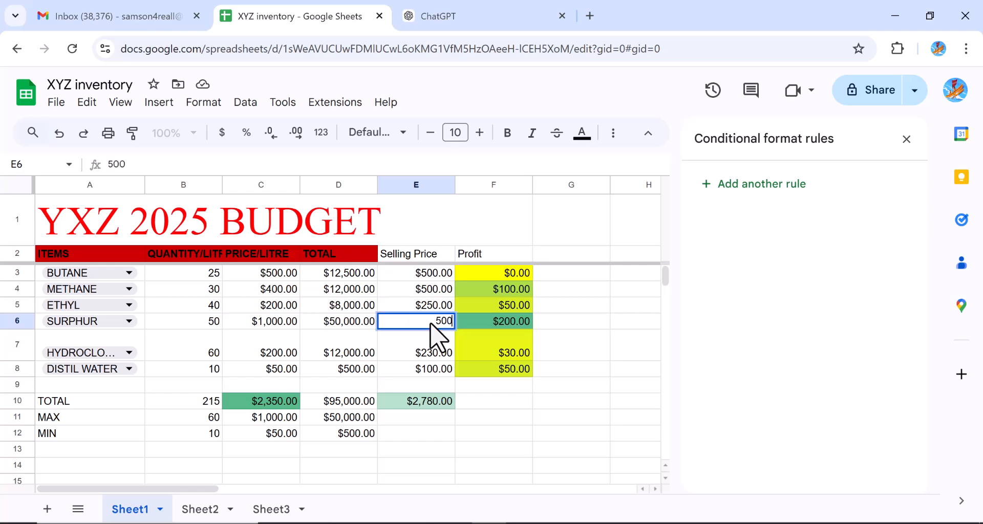
{"action": "key", "text": "Return"}
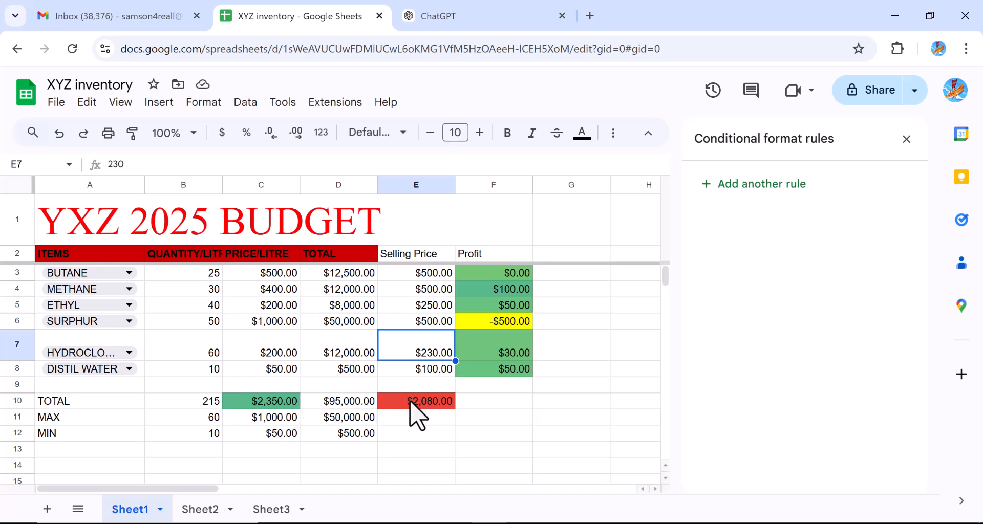
Change the condition of C10's red format rule to greater than or equal to e10.
{"action": "left_click", "coordinate": [278, 401]}
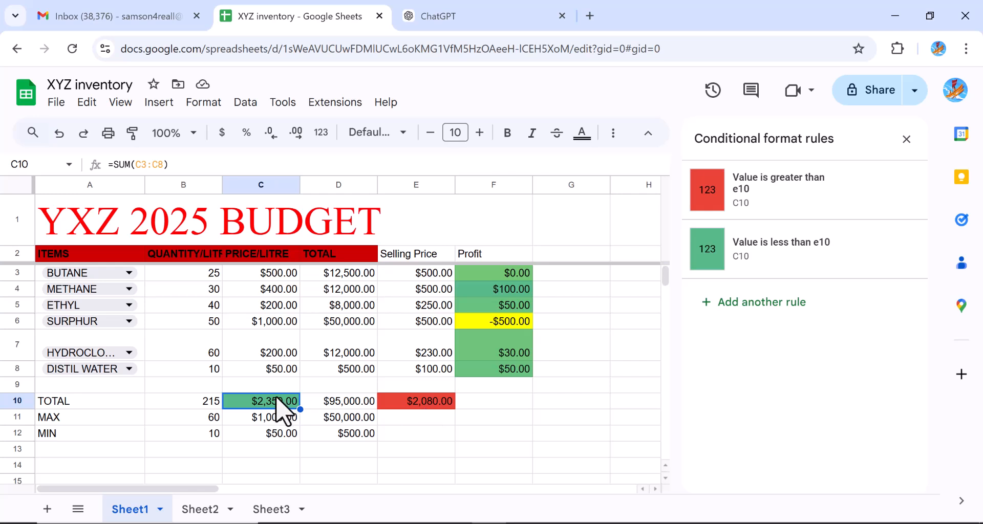
{"action": "left_click", "coordinate": [761, 207]}
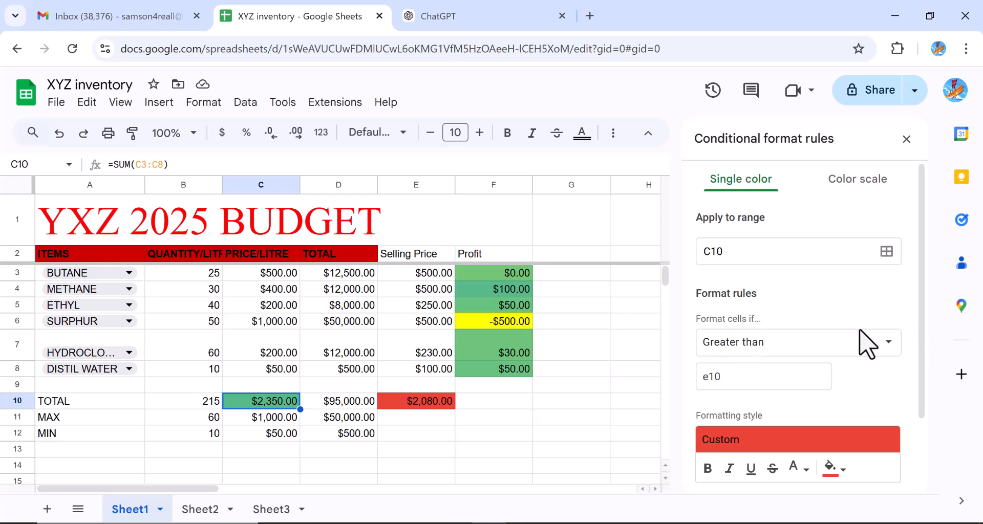
{"action": "left_click", "coordinate": [889, 349]}
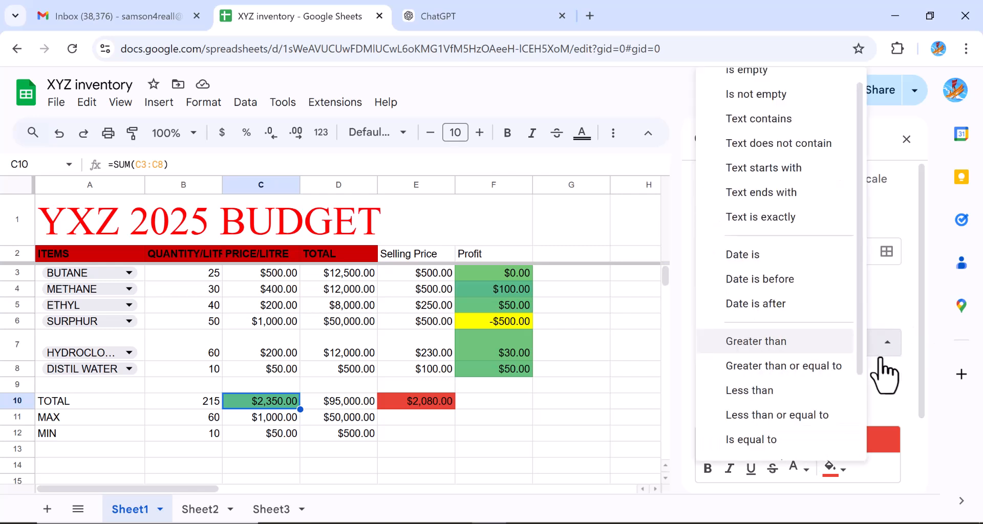
{"action": "left_click", "coordinate": [820, 373]}
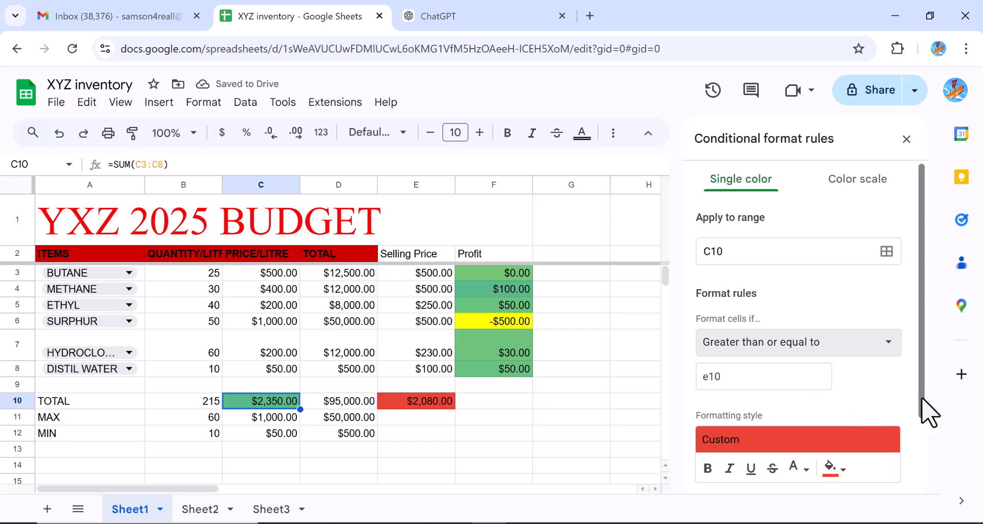
{"action": "left_click_drag", "start_coordinate": [920, 404], "coordinate": [923, 476]}
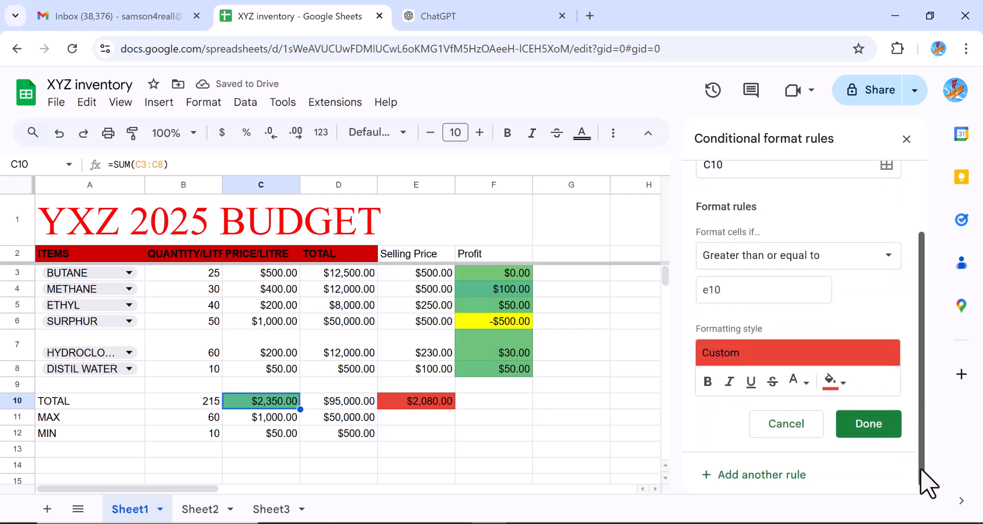
{"action": "left_click", "coordinate": [876, 433]}
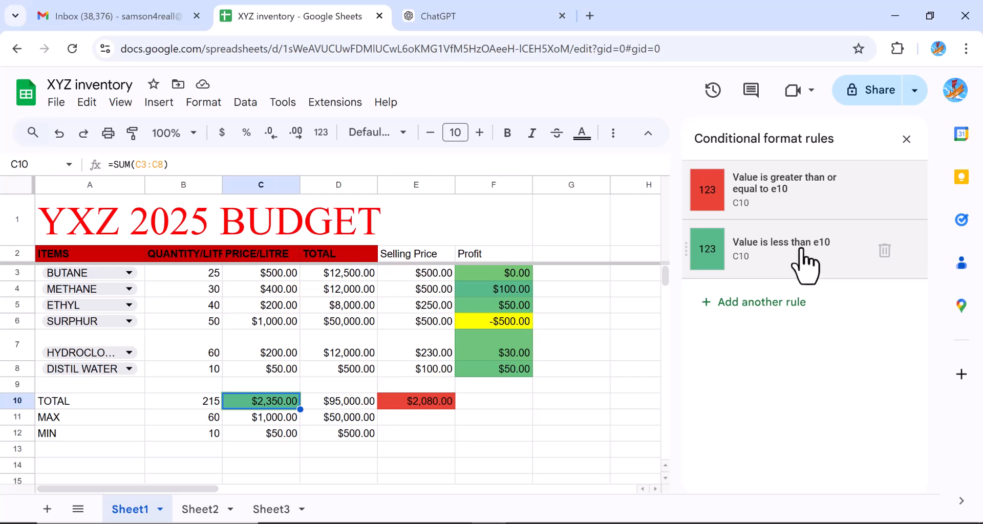
Review the condition and fill color of C10's green less-than-e10 format rule.
{"action": "left_click", "coordinate": [762, 245]}
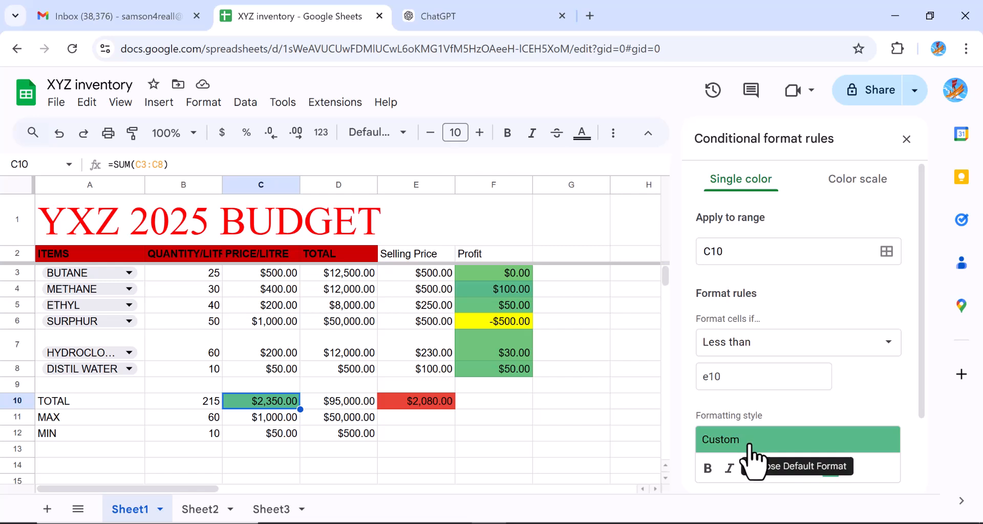
{"action": "left_click_drag", "start_coordinate": [925, 392], "coordinate": [917, 463]}
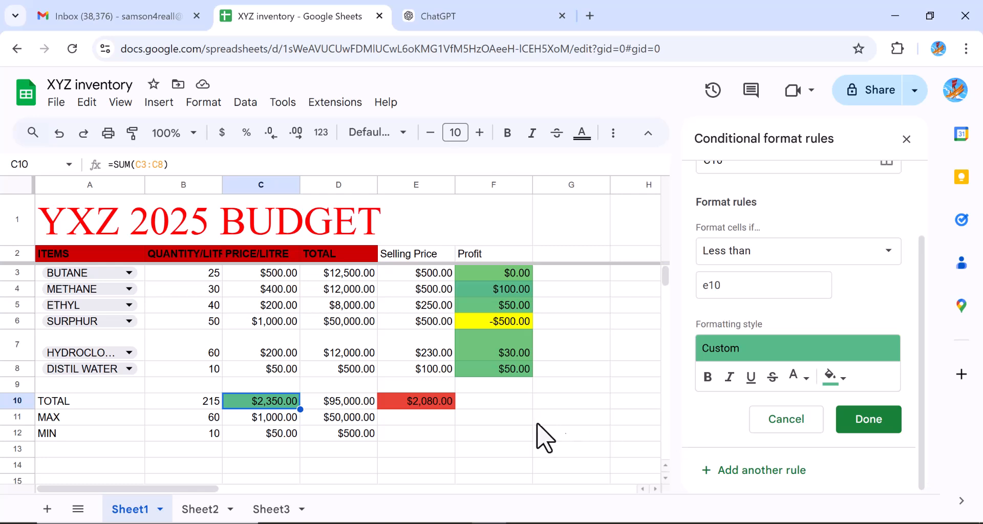
{"action": "left_click", "coordinate": [508, 435]}
{"action": "left_click", "coordinate": [430, 438]}
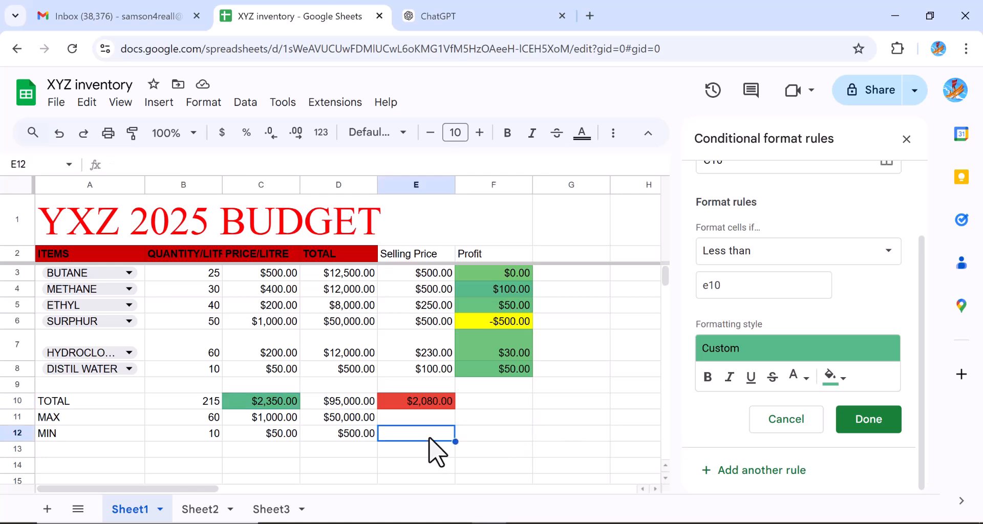
Lower the selling price of SURPHUR in E6 to 100.
{"action": "left_click", "coordinate": [416, 324]}
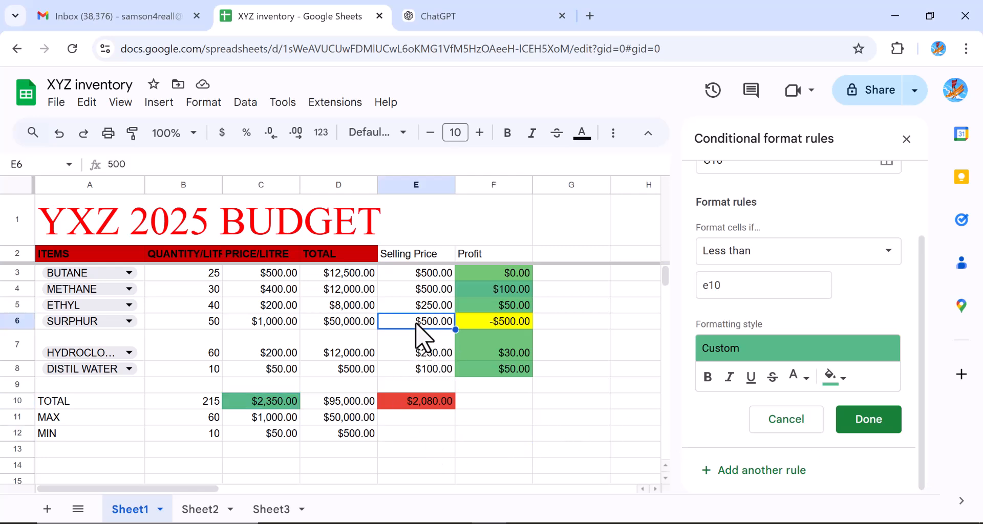
{"action": "type", "text": "100"}
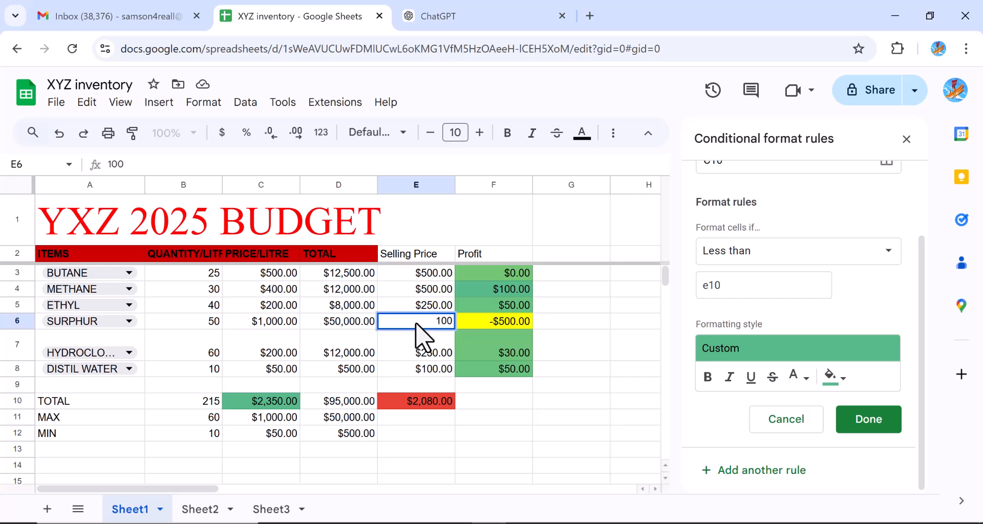
{"action": "key", "text": "Return"}
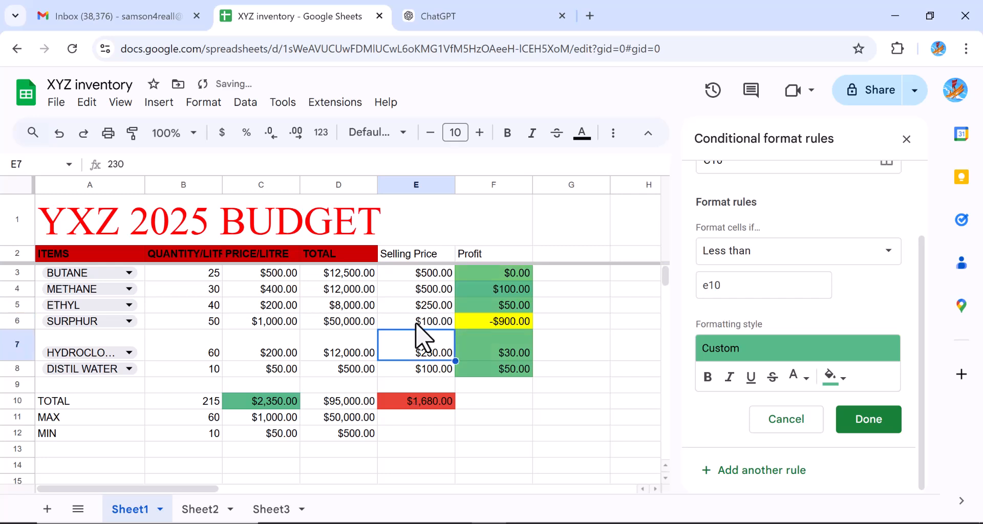
Set the selling price of SURPHUR in E6 to 1000 and check the format rule on C10.
{"action": "left_click", "coordinate": [424, 324]}
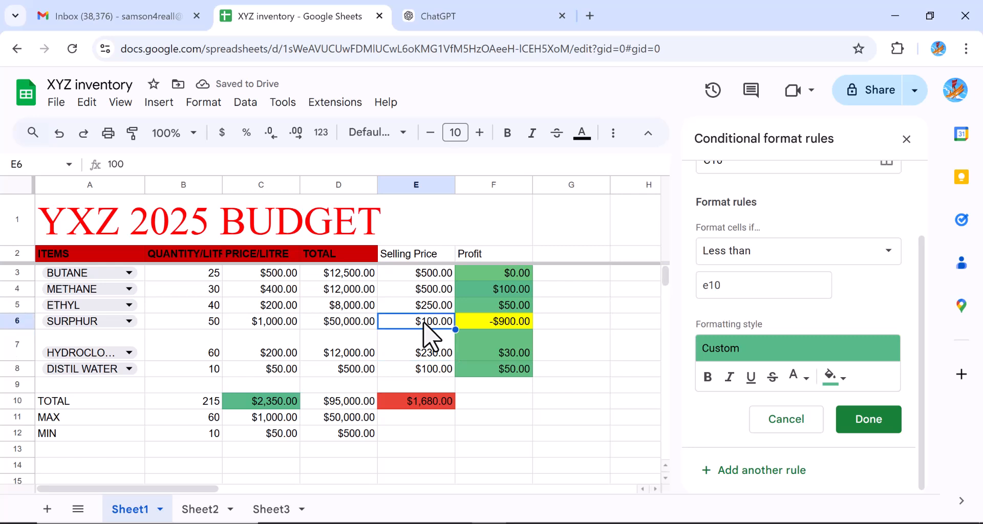
{"action": "type", "text": "10"}
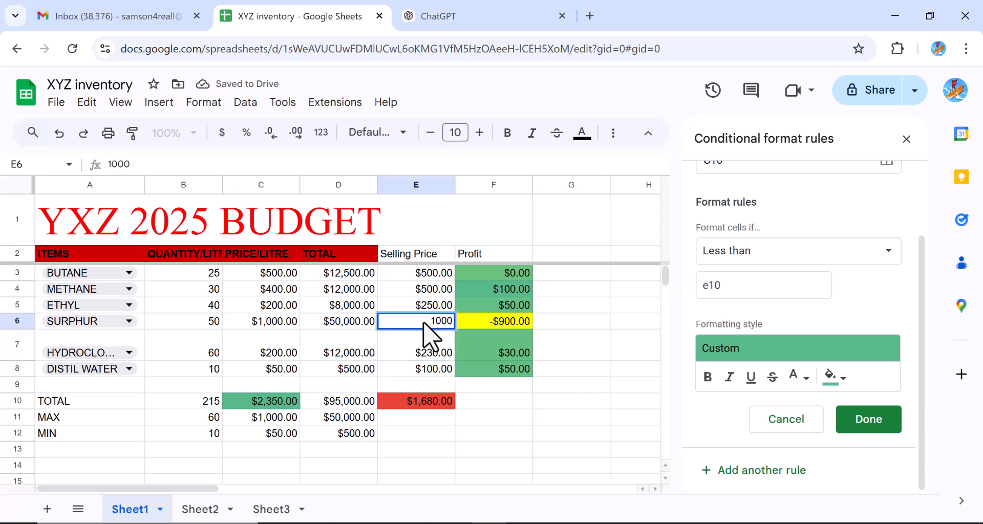
{"action": "key", "text": "Return"}
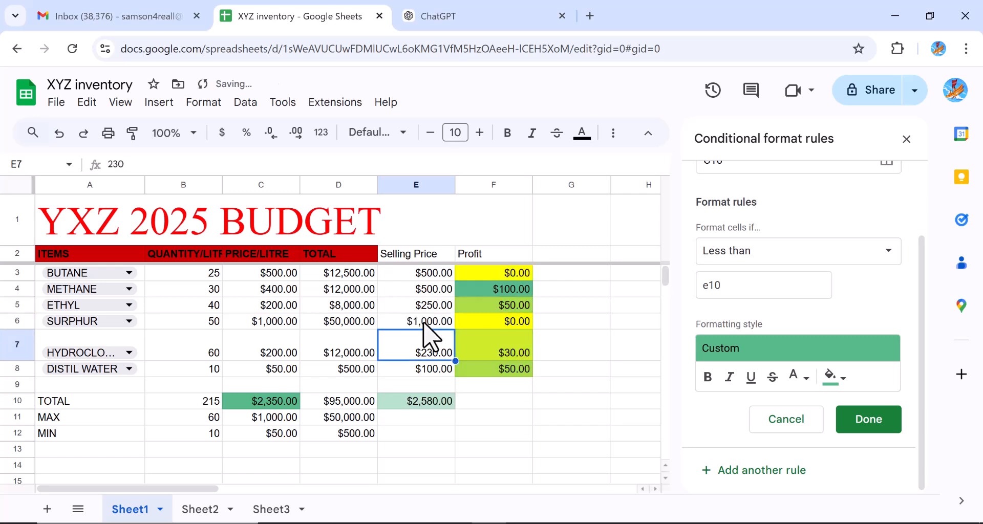
{"action": "left_click", "coordinate": [435, 435]}
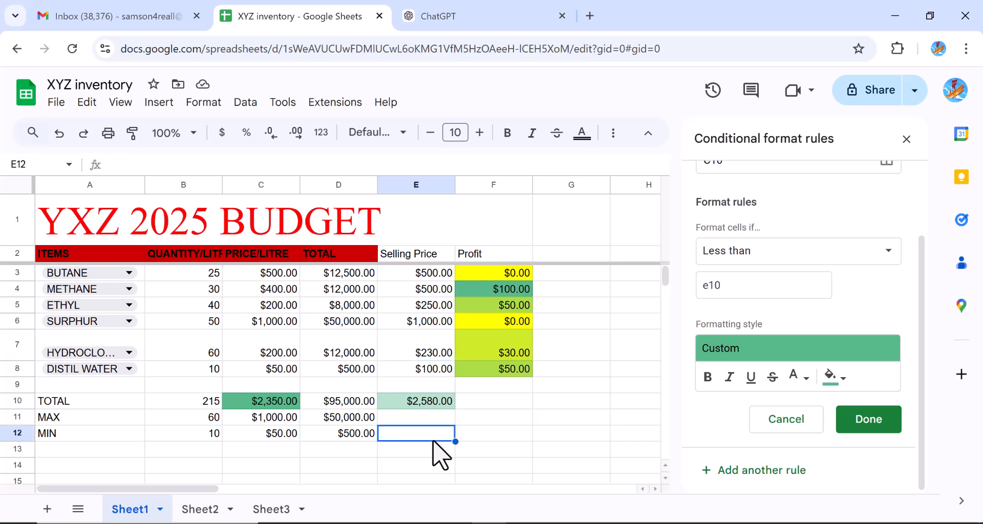
{"action": "left_click", "coordinate": [279, 407]}
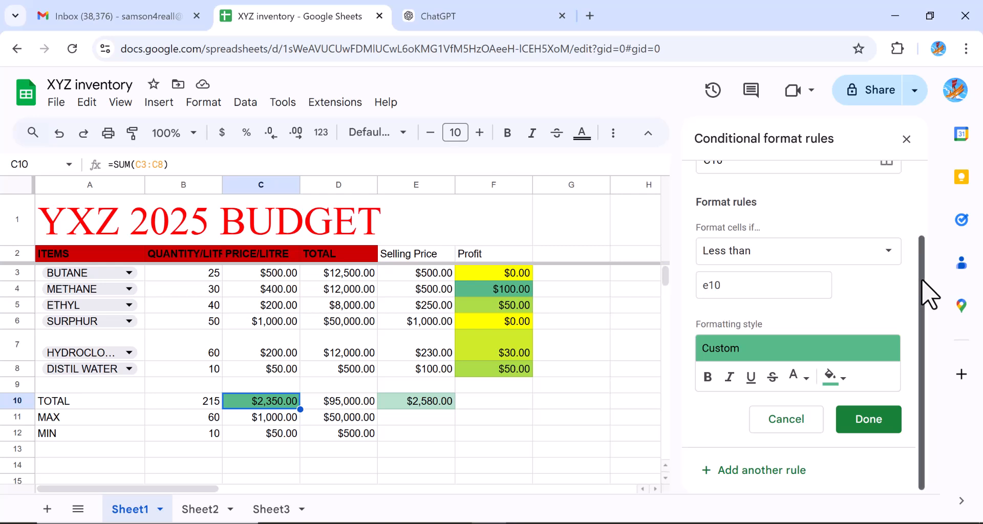
{"action": "scroll", "coordinate": [925, 281], "scroll_direction": "up", "scroll_amount": 2}
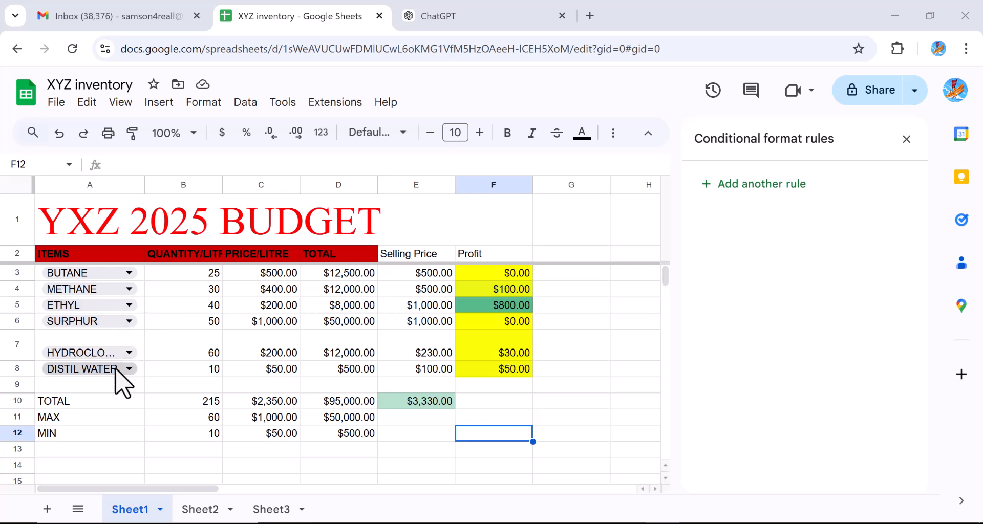
Insert a chart from the item and quantity range A3:B9 and change its type to a waterfall chart.
{"action": "left_click_drag", "start_coordinate": [92, 384], "coordinate": [194, 279]}
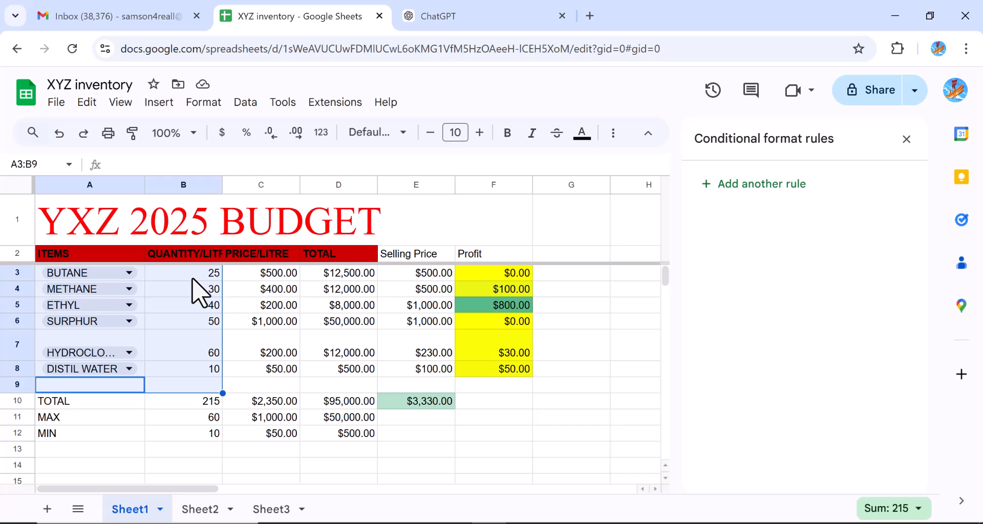
{"action": "left_click", "coordinate": [125, 450]}
{"action": "left_click_drag", "start_coordinate": [192, 383], "coordinate": [138, 278]}
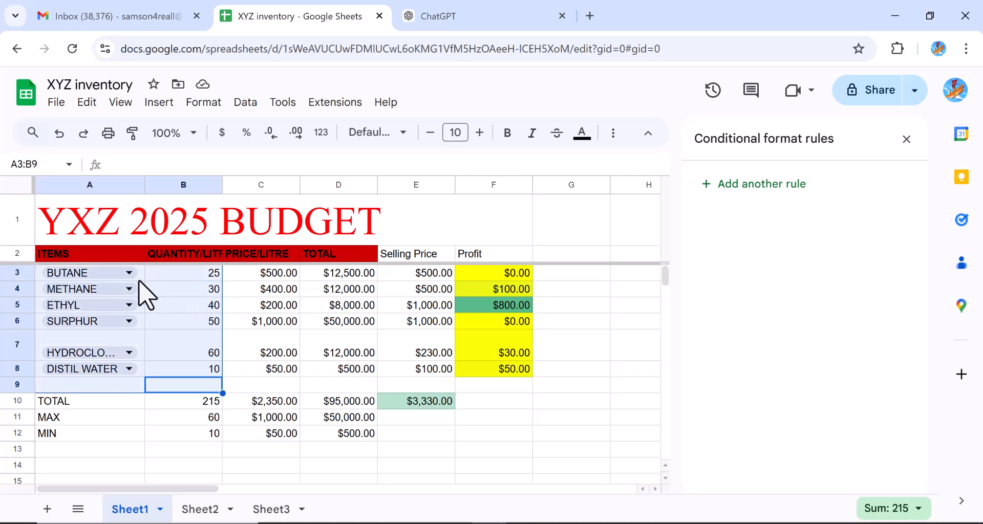
{"action": "left_click", "coordinate": [159, 105]}
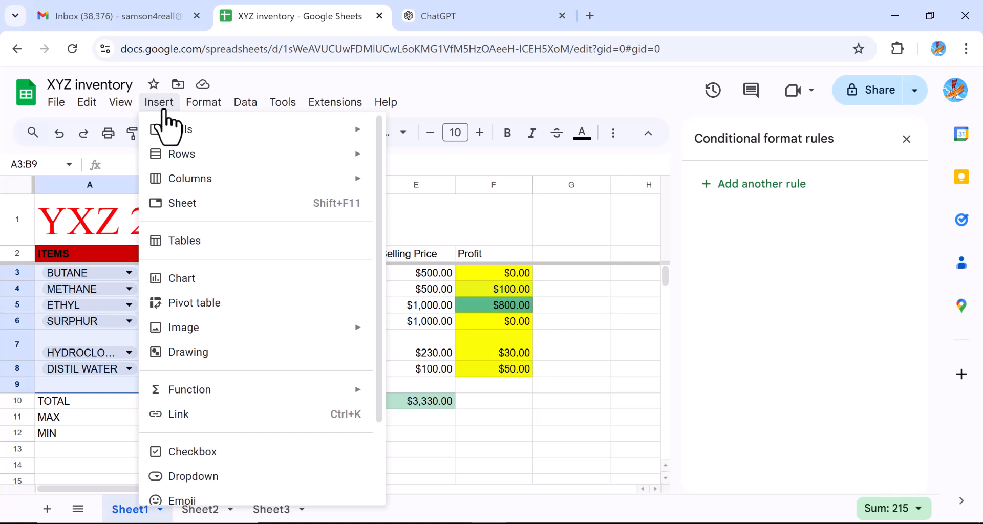
{"action": "left_click", "coordinate": [193, 279]}
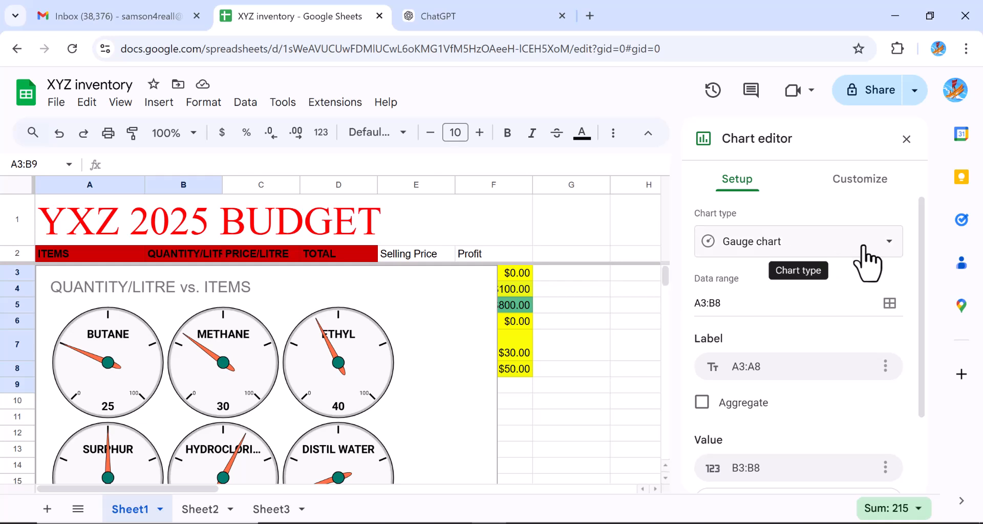
{"action": "left_click", "coordinate": [890, 244]}
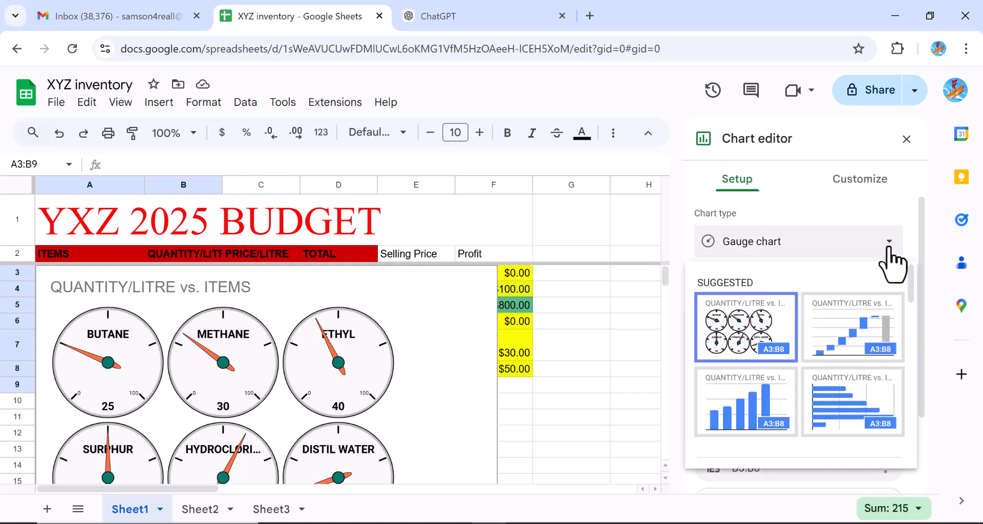
{"action": "left_click", "coordinate": [865, 338]}
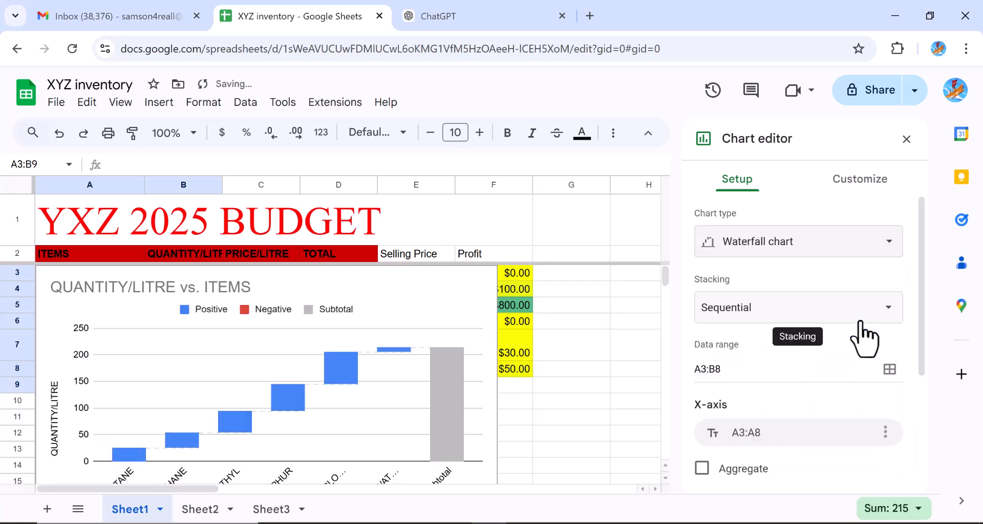
Try the quantity chart as a column chart and as a bar chart.
{"action": "left_click", "coordinate": [890, 244]}
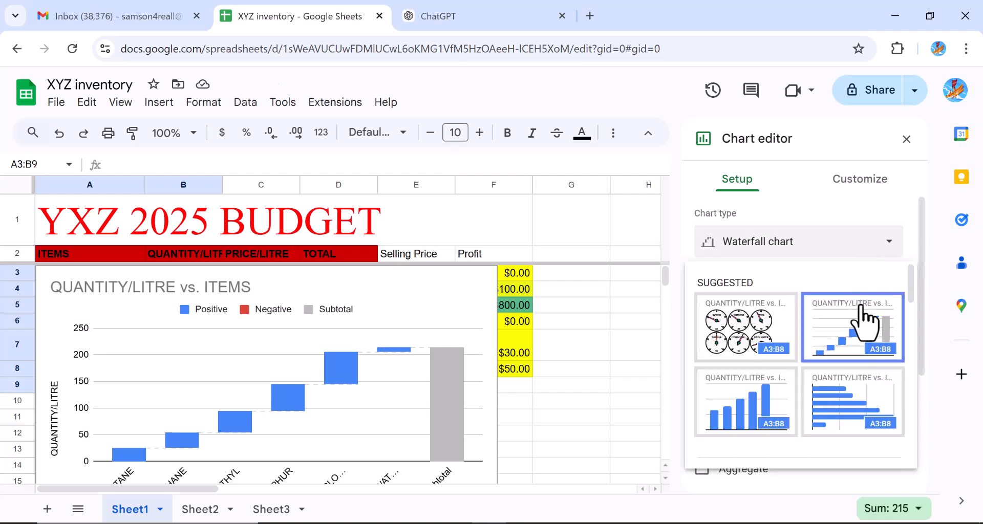
{"action": "left_click", "coordinate": [767, 419]}
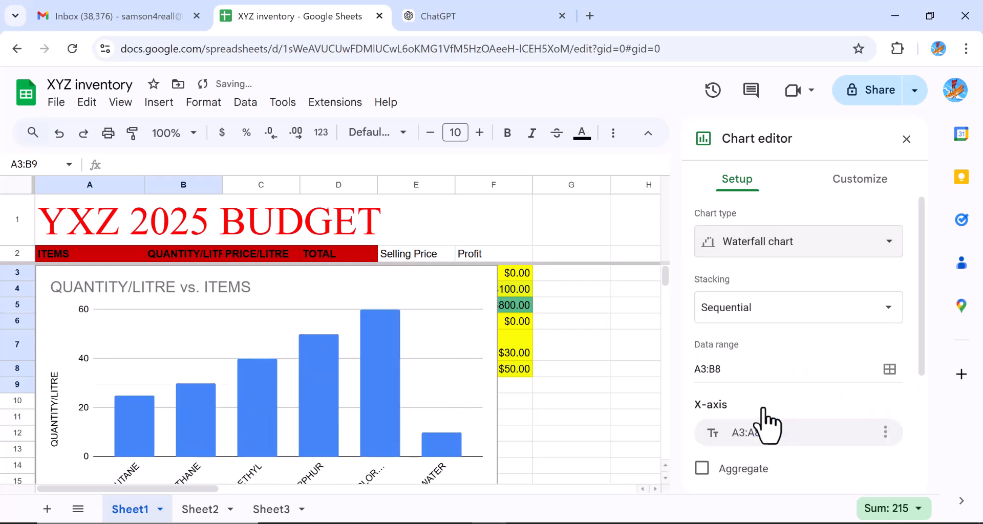
{"action": "left_click", "coordinate": [889, 242]}
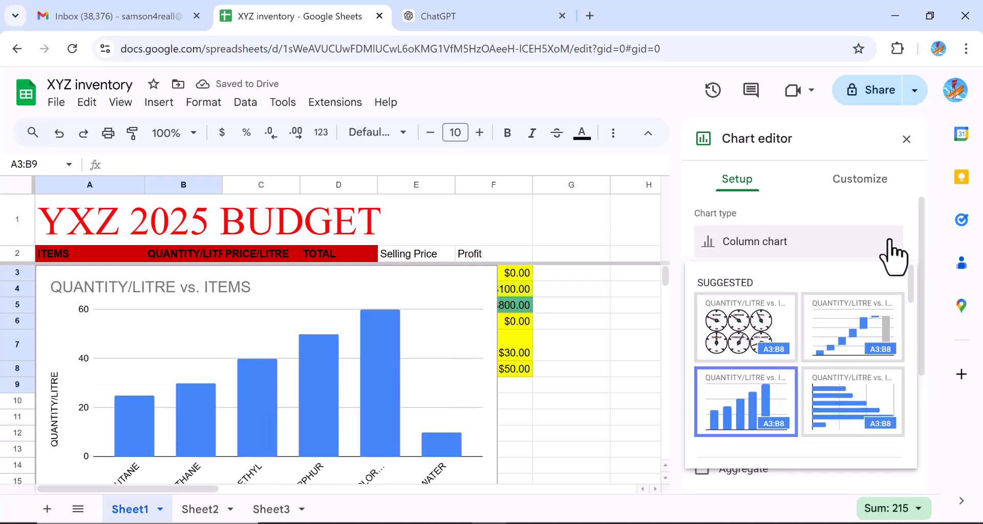
{"action": "left_click", "coordinate": [867, 433]}
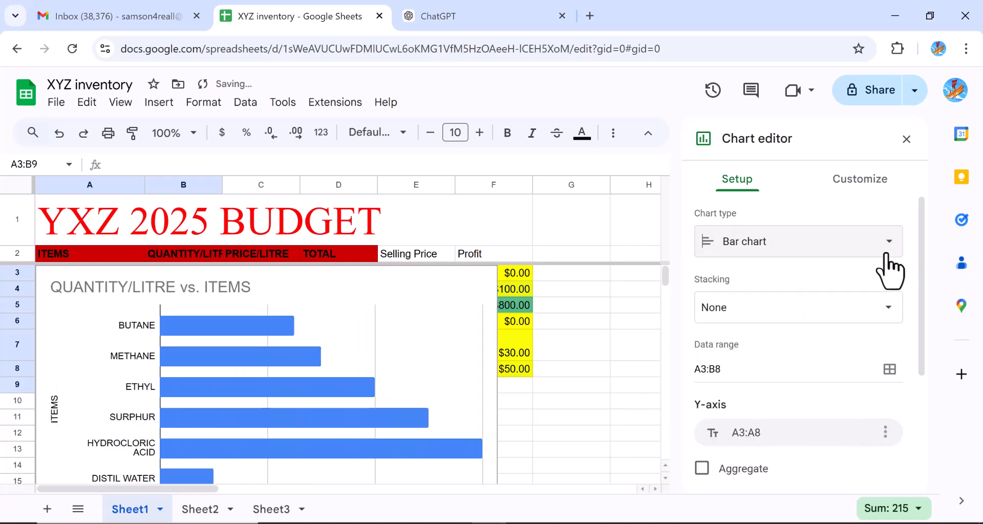
Change the bar chart of item quantities to a table chart.
{"action": "left_click_drag", "start_coordinate": [923, 308], "coordinate": [925, 287]}
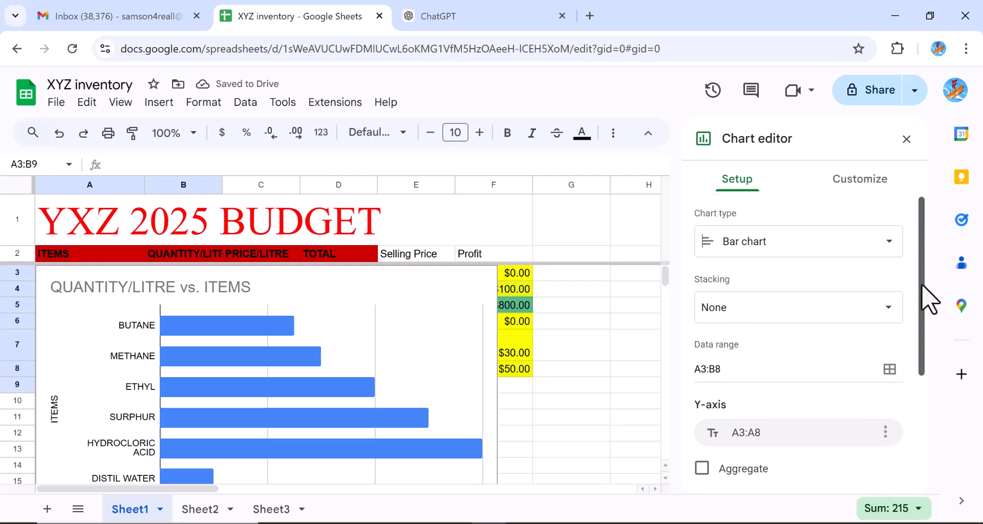
{"action": "left_click", "coordinate": [888, 244]}
{"action": "left_click_drag", "start_coordinate": [912, 292], "coordinate": [916, 456]}
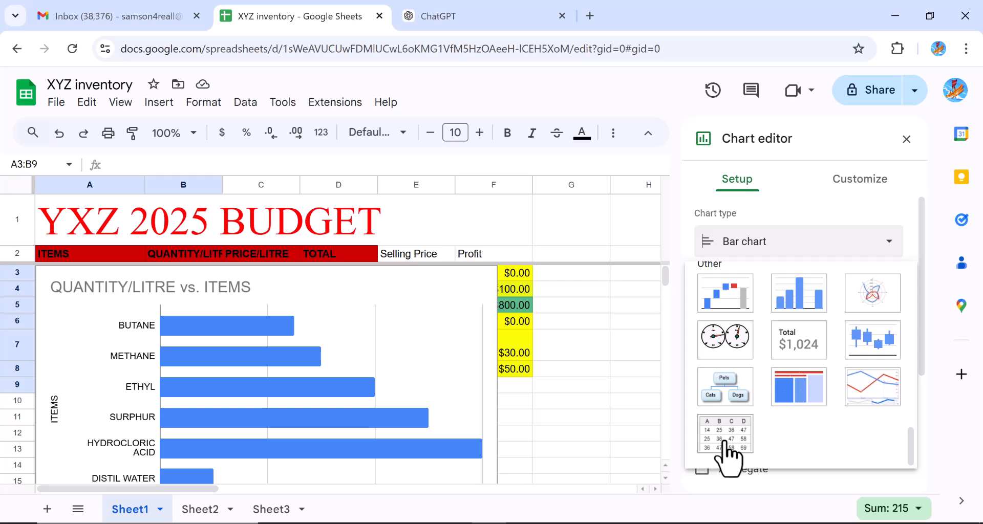
{"action": "left_click", "coordinate": [724, 450]}
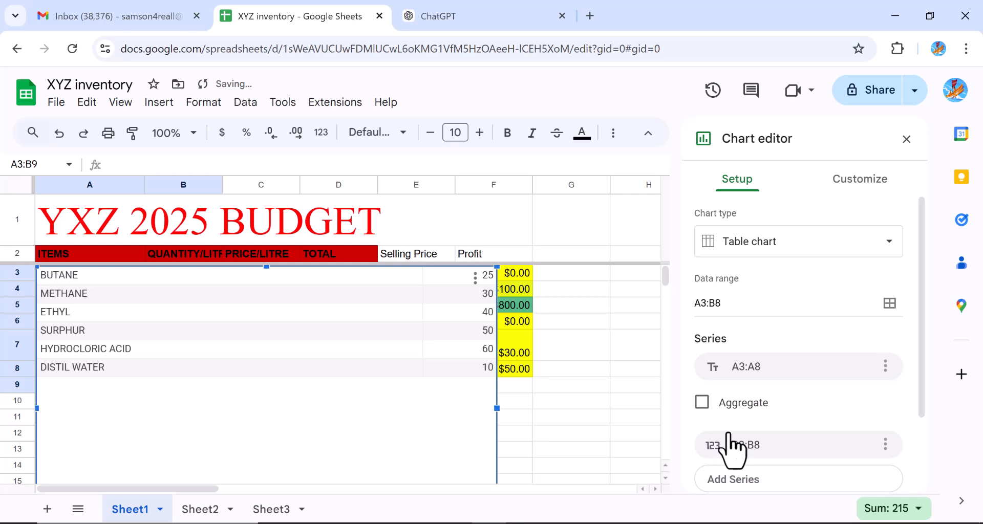
Change the table chart of item quantities to the suggested gauge chart.
{"action": "left_click", "coordinate": [888, 244]}
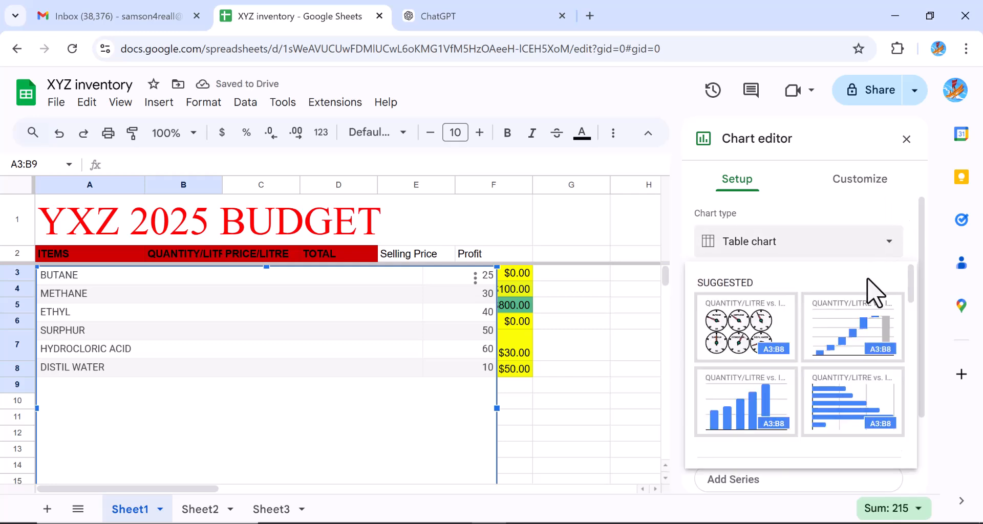
{"action": "left_click_drag", "start_coordinate": [916, 270], "coordinate": [911, 292]}
{"action": "left_click", "coordinate": [764, 348]}
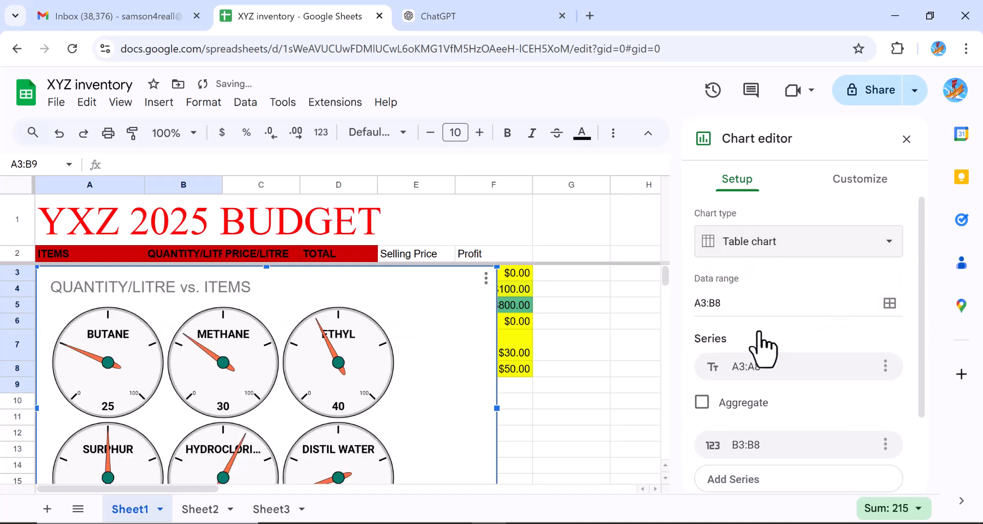
Set the gauge chart's background color to red in its chart style settings.
{"action": "left_click", "coordinate": [858, 183]}
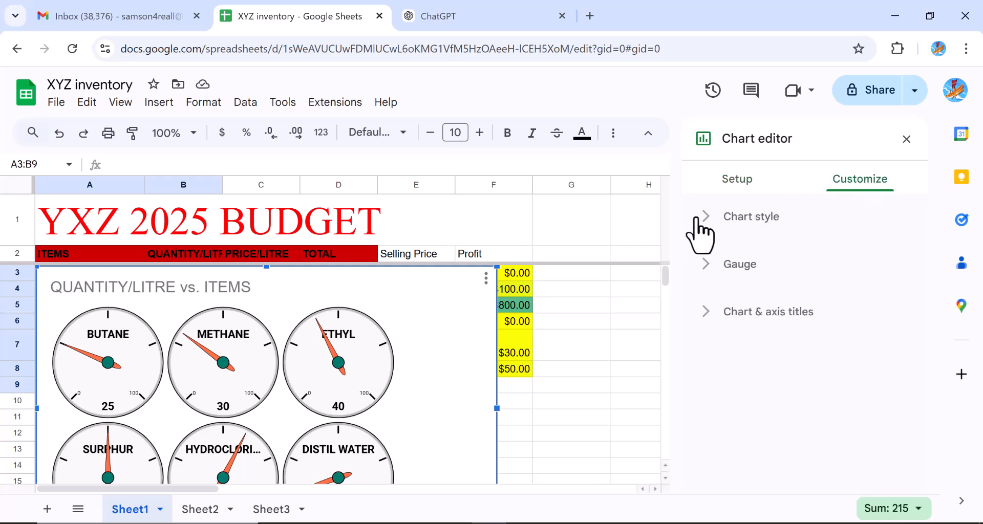
{"action": "left_click", "coordinate": [710, 226]}
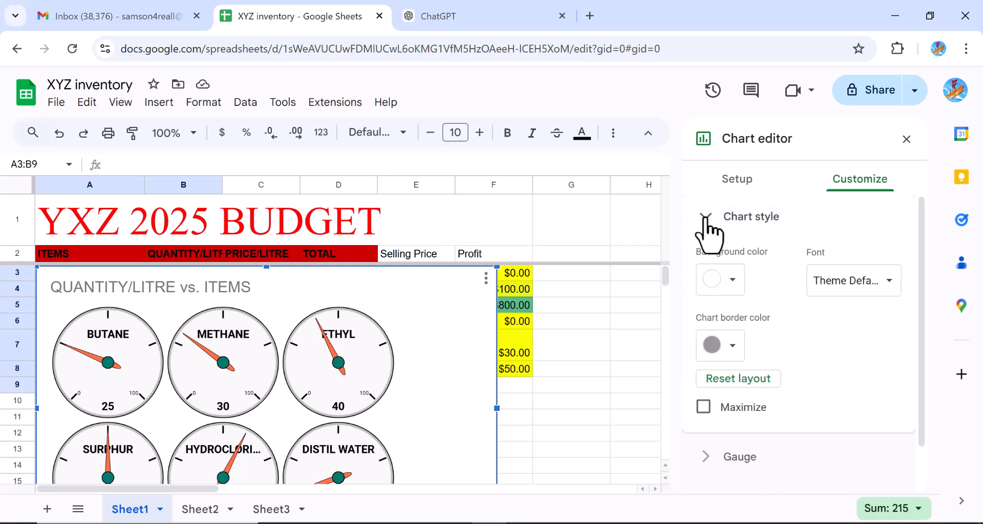
{"action": "left_click", "coordinate": [733, 279]}
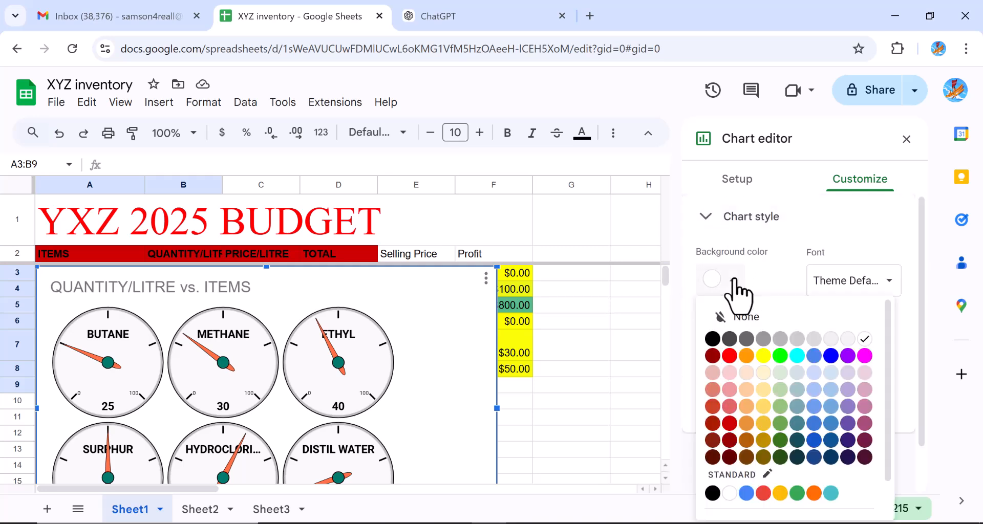
{"action": "left_click", "coordinate": [730, 357]}
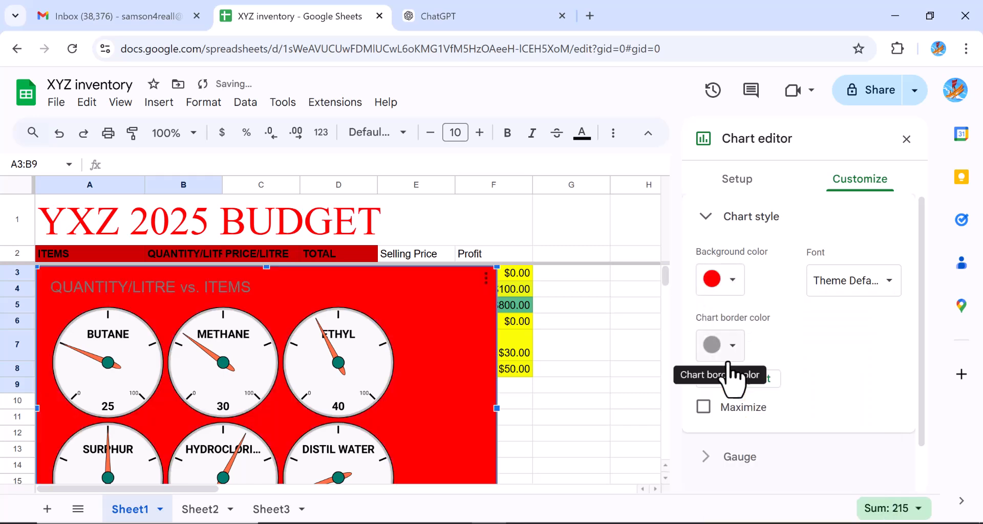
Set the gauge chart's background color to None and its font to Sans Serif.
{"action": "left_click", "coordinate": [733, 280]}
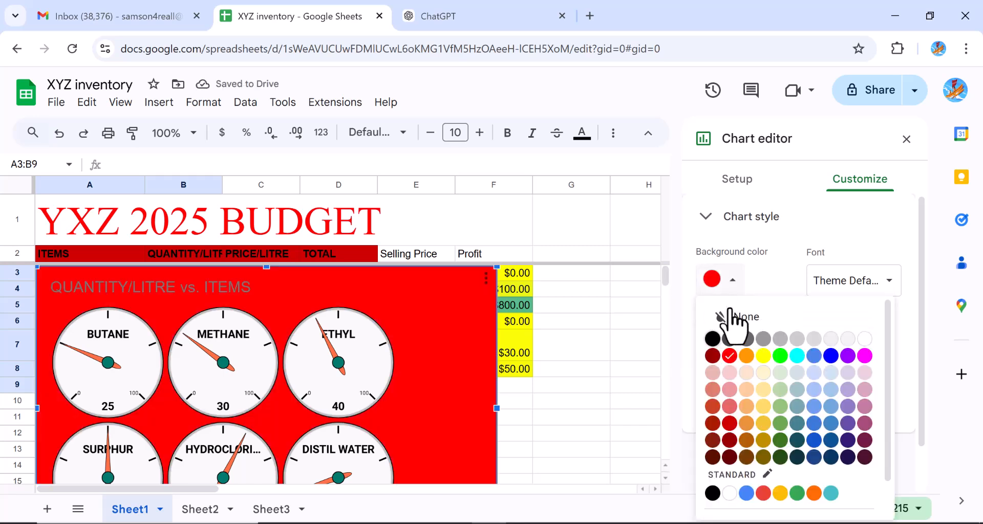
{"action": "left_click", "coordinate": [742, 317]}
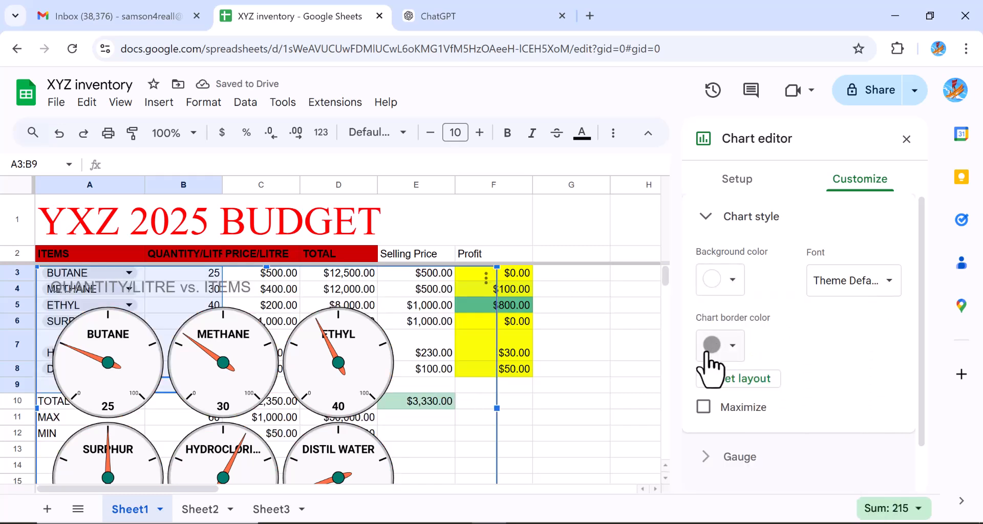
{"action": "left_click", "coordinate": [889, 282]}
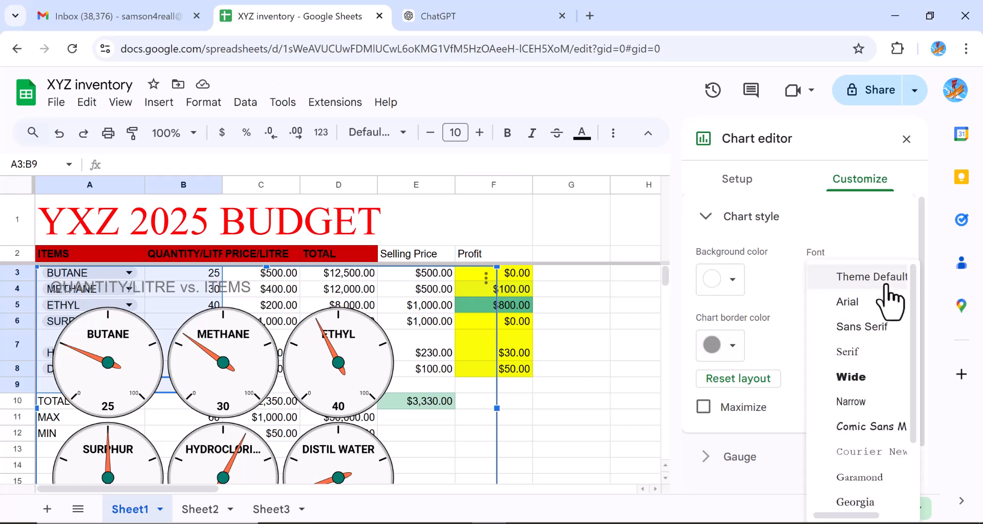
{"action": "left_click", "coordinate": [874, 328]}
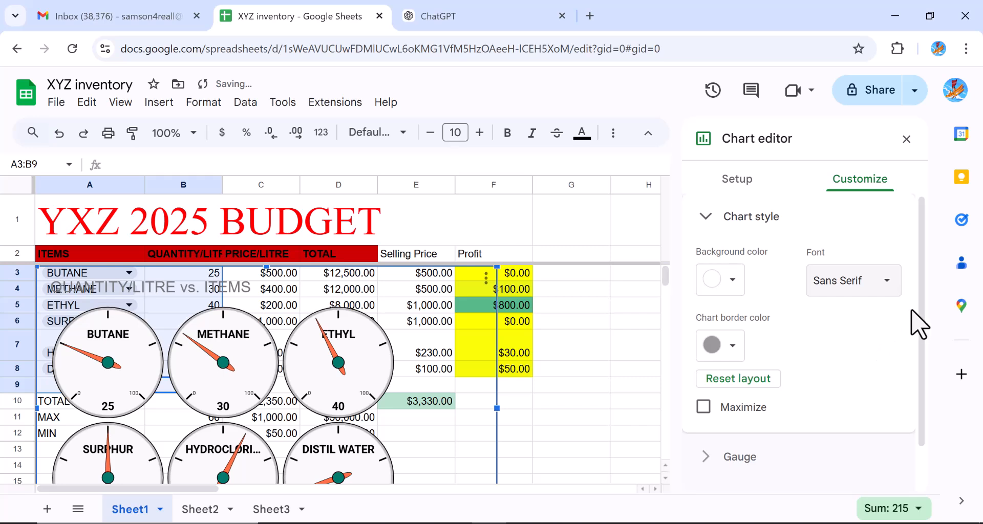
Maximize the gauge chart and look through its chart title text, font and format settings.
{"action": "left_click_drag", "start_coordinate": [922, 325], "coordinate": [926, 378]}
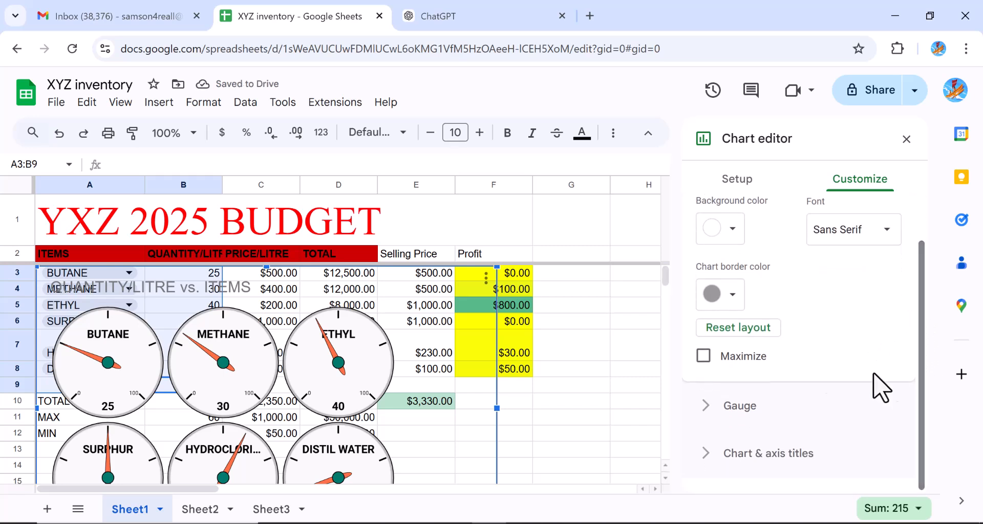
{"action": "left_click", "coordinate": [703, 356]}
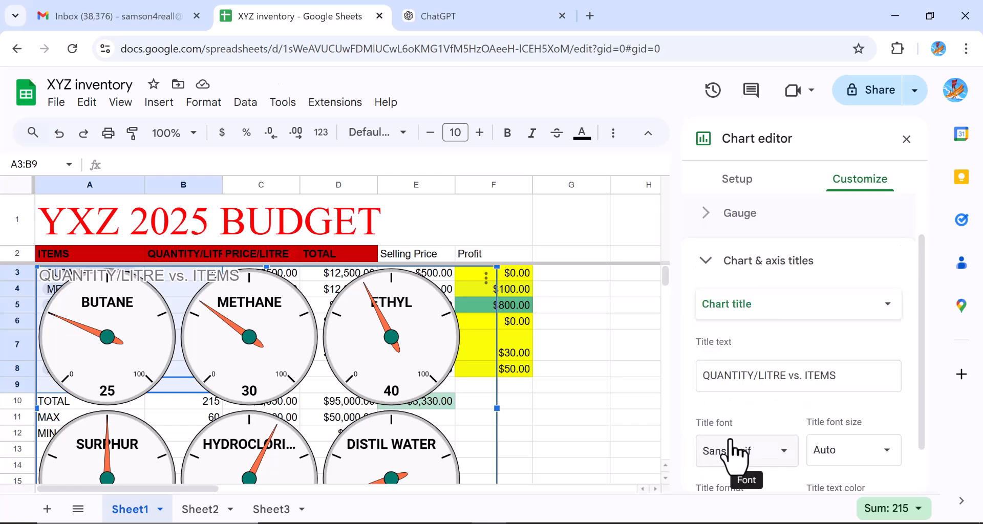
{"action": "left_click_drag", "start_coordinate": [928, 406], "coordinate": [916, 462]}
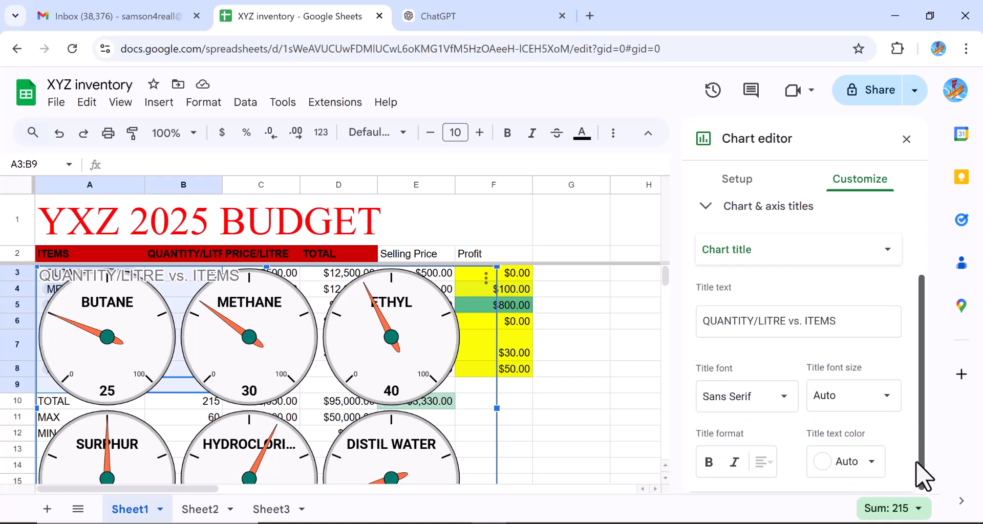
{"action": "scroll", "coordinate": [906, 367], "scroll_direction": "up", "scroll_amount": 2}
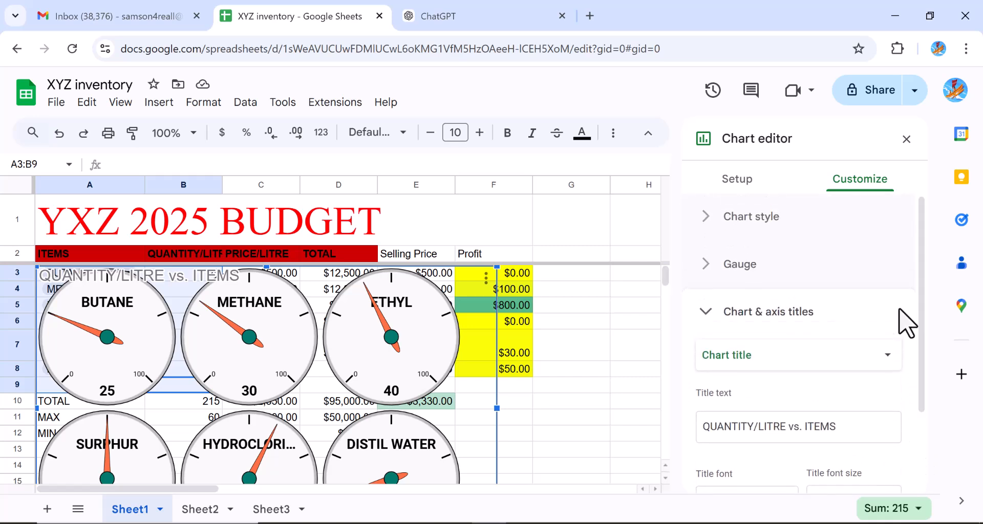
Review the gauge chart's data range, label, value and header options in its setup.
{"action": "left_click", "coordinate": [737, 179]}
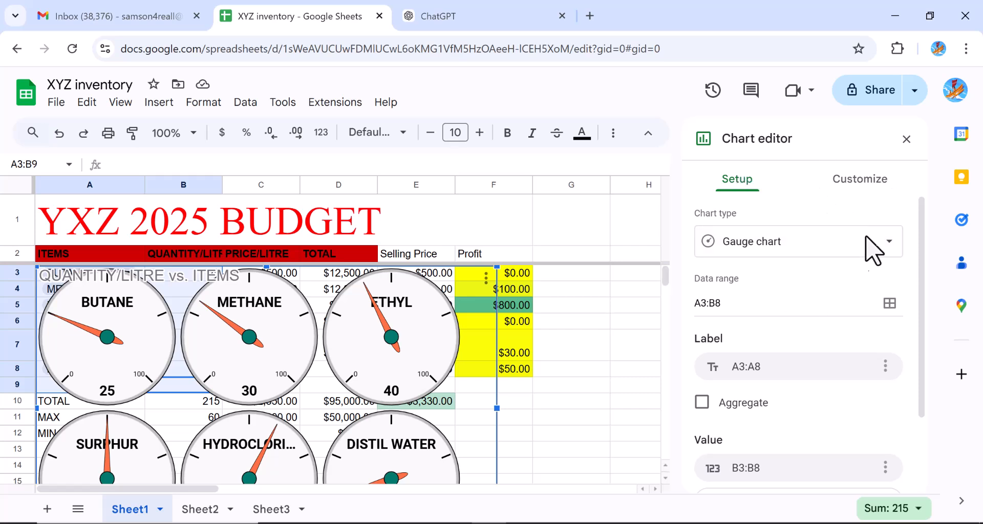
{"action": "left_click_drag", "start_coordinate": [932, 340], "coordinate": [938, 422]}
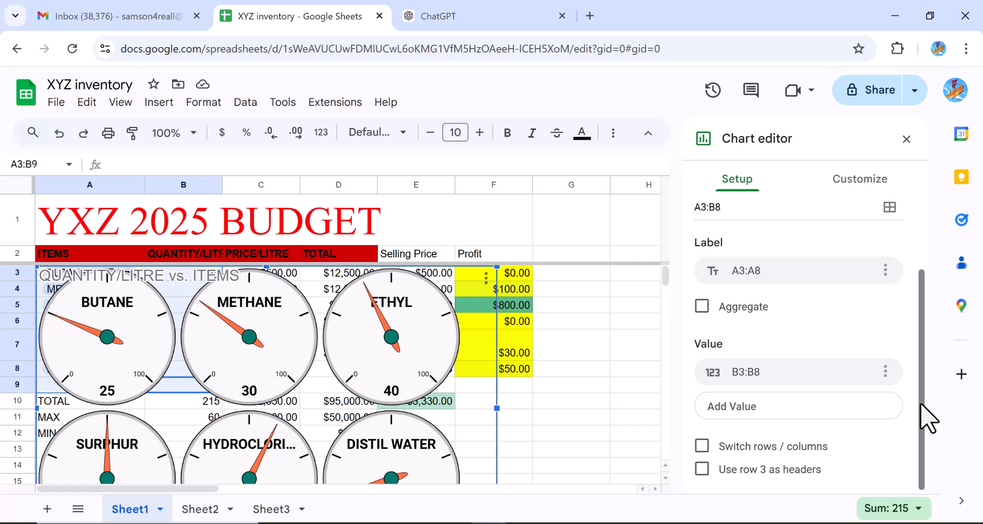
{"action": "left_click_drag", "start_coordinate": [931, 468], "coordinate": [925, 292]}
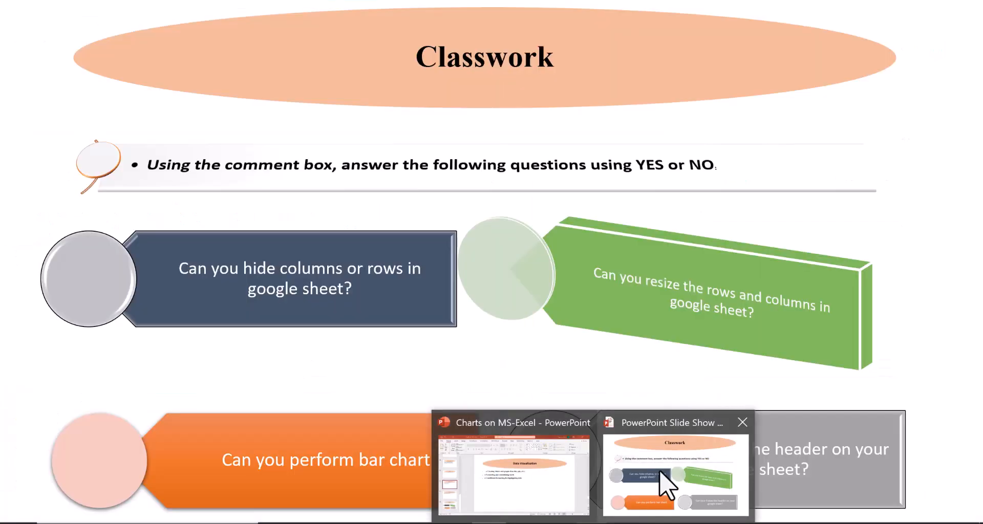
Switch to the PowerPoint slide show with the Classwork questions.
{"action": "left_click", "coordinate": [666, 484]}
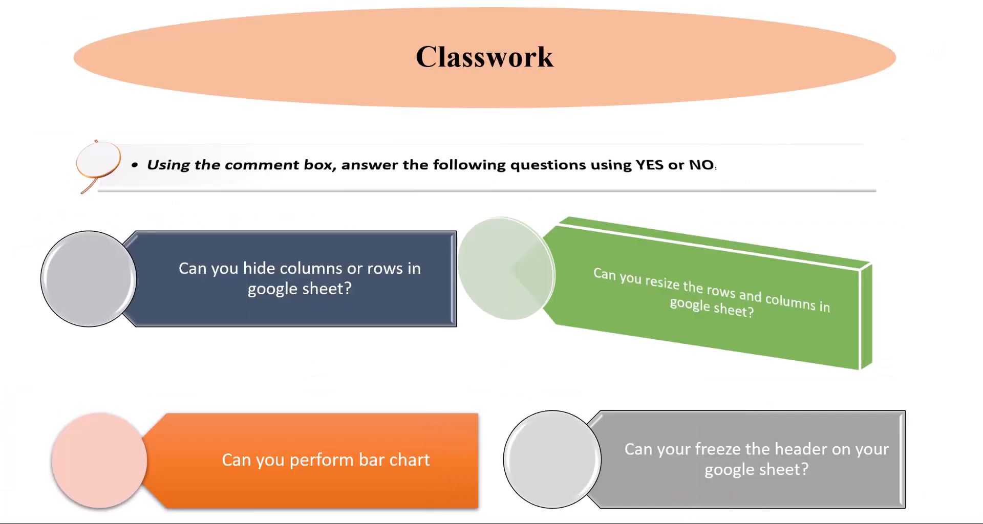